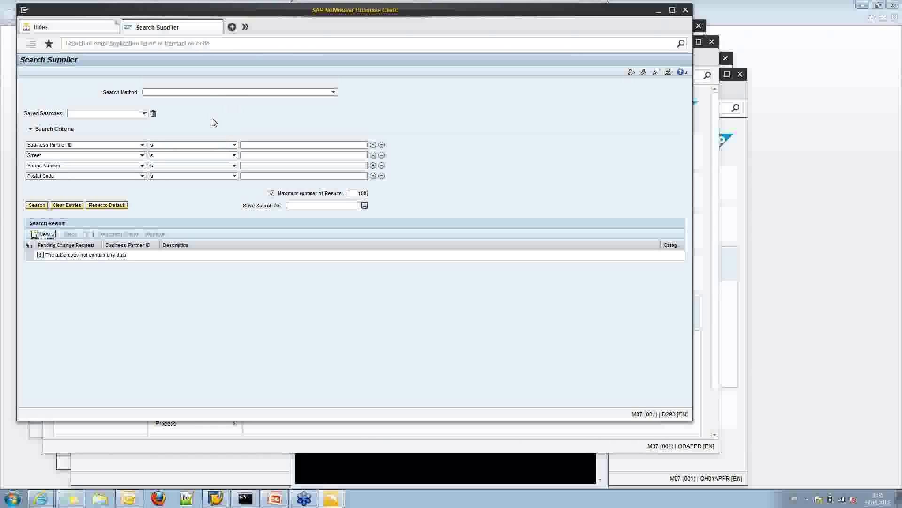
Step: Search for suppliers with the Enterprise Search method using the search term Webinar
click(333, 92)
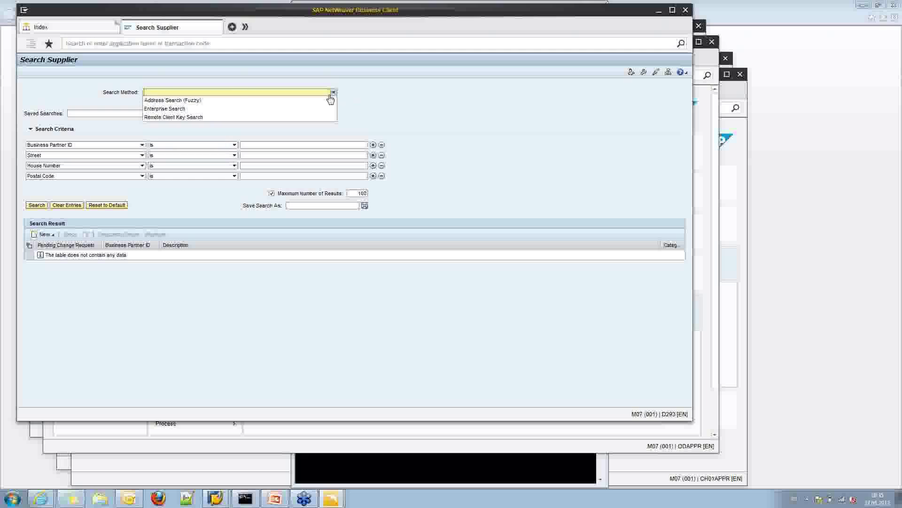
click(219, 100)
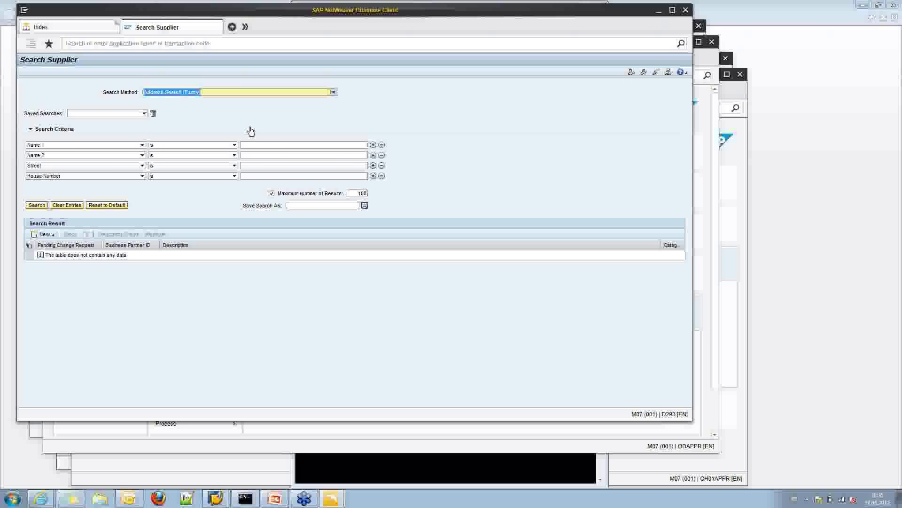
click(333, 93)
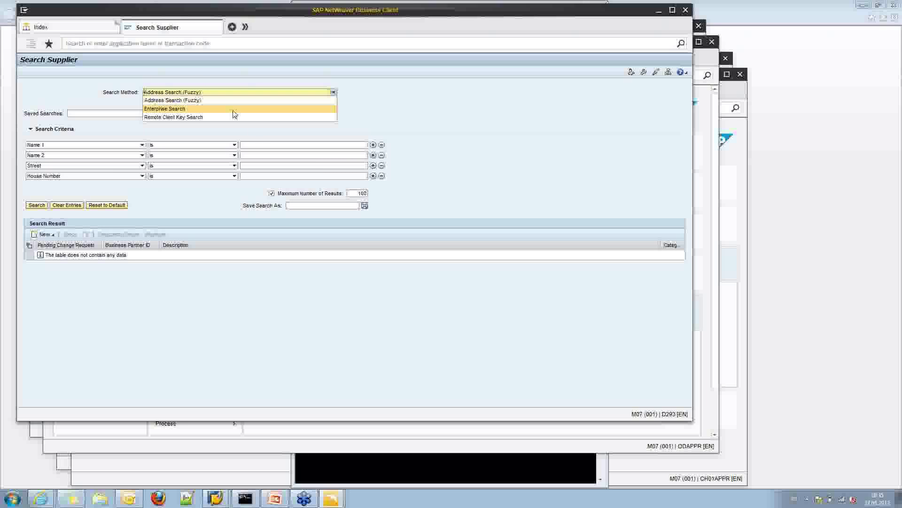
click(220, 110)
click(269, 144)
text(Webinar)
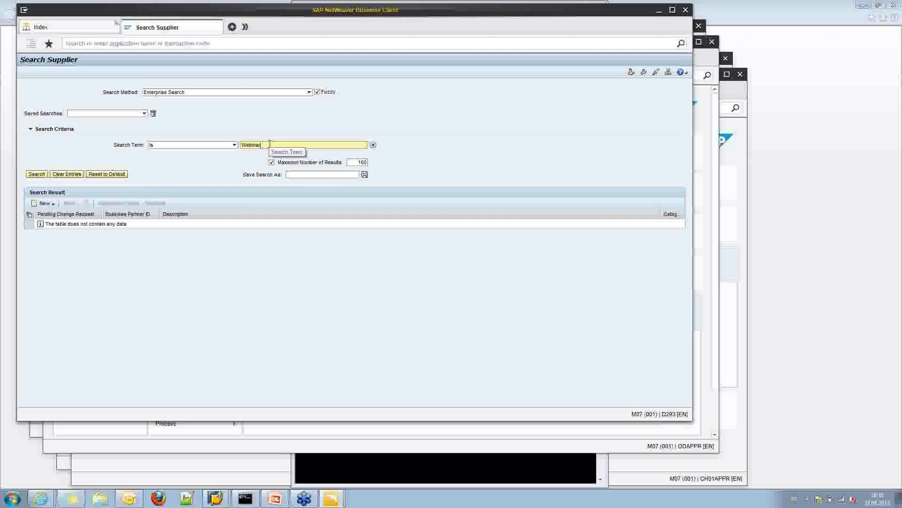
key(Return)
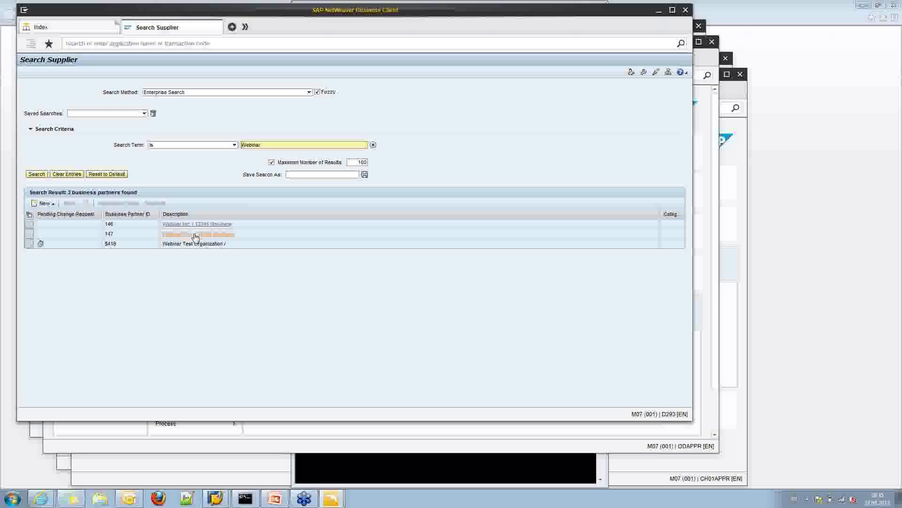
Step: Open the supplier Webinar Inc. from the search results and put its supplier details into edit mode
click(197, 226)
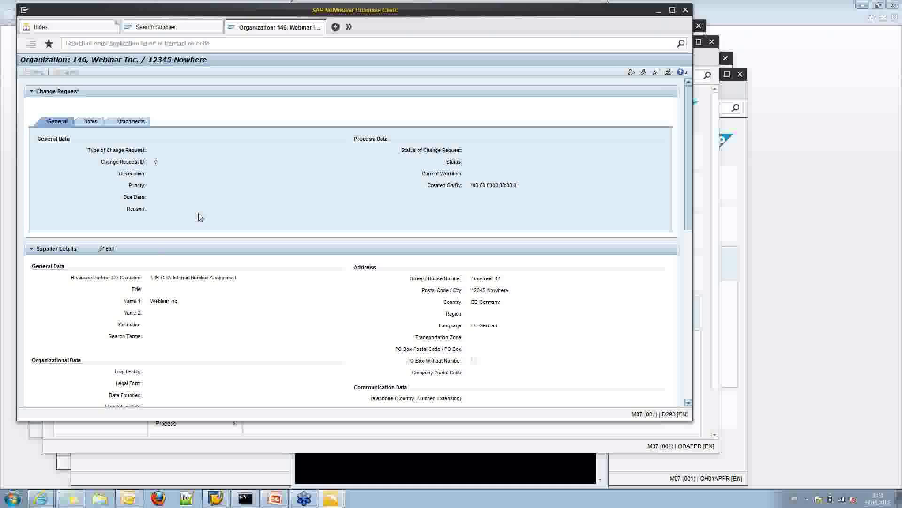
scroll(213, 216, down, 3)
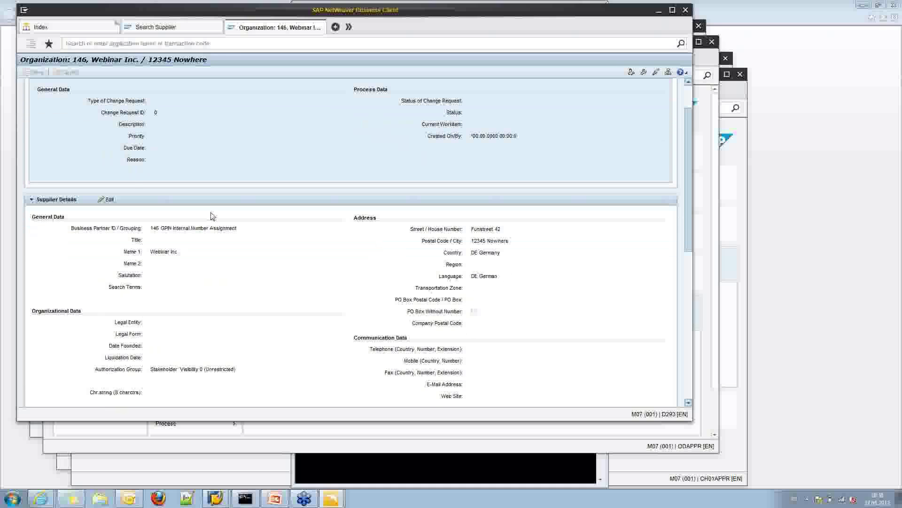
scroll(160, 205, up, 1)
scroll(160, 205, up, 2)
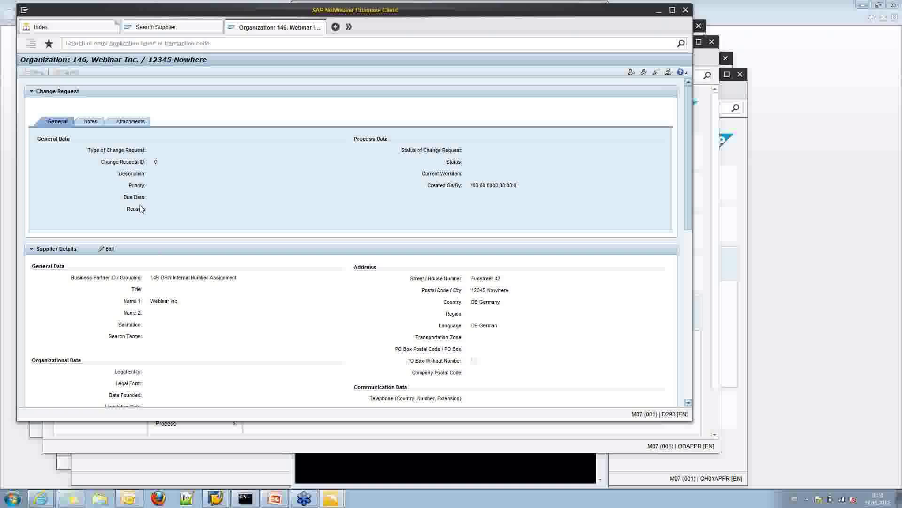
click(112, 251)
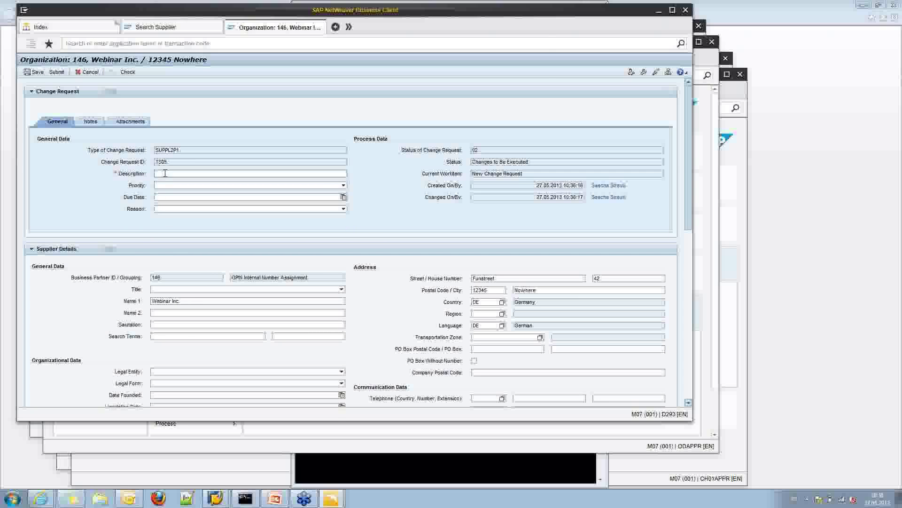
Step: Set the change request description to "Webinar Demo 3" and the supplier's title to Company
click(188, 173)
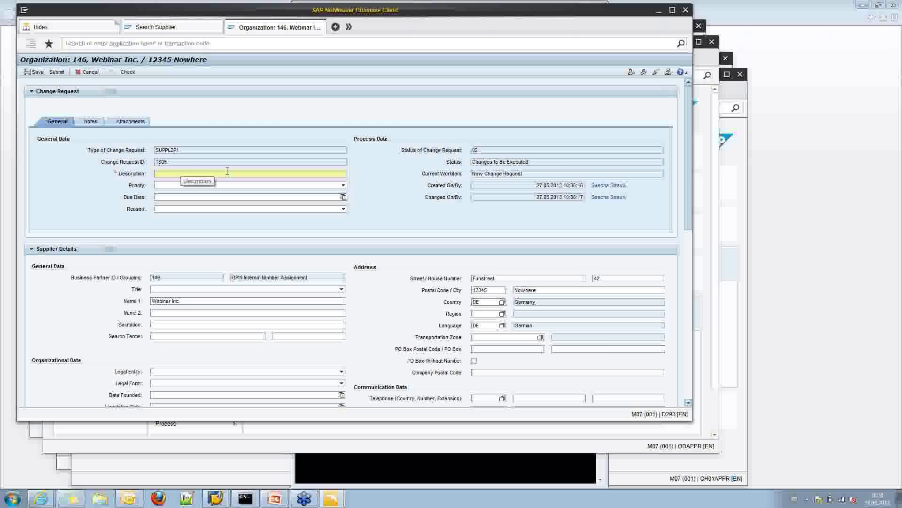
text(Webinar Demo 3)
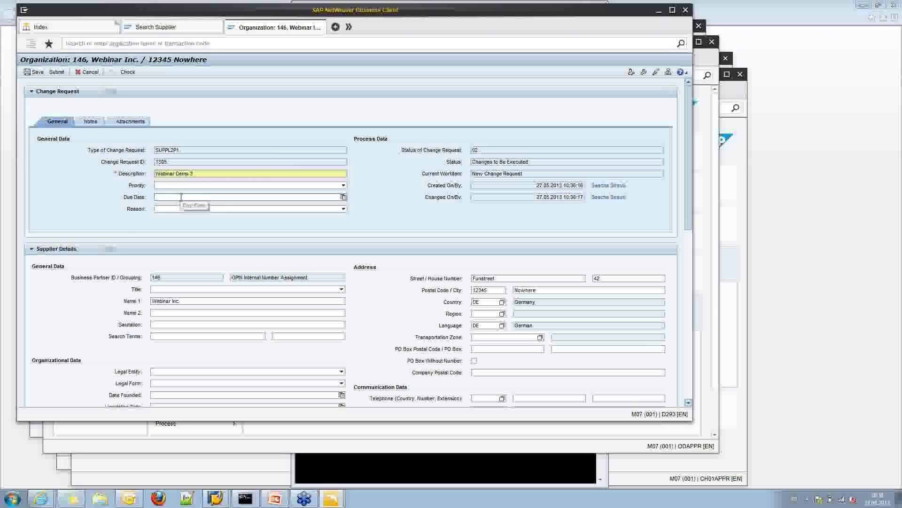
scroll(108, 247, down, 1)
scroll(108, 247, down, 1)
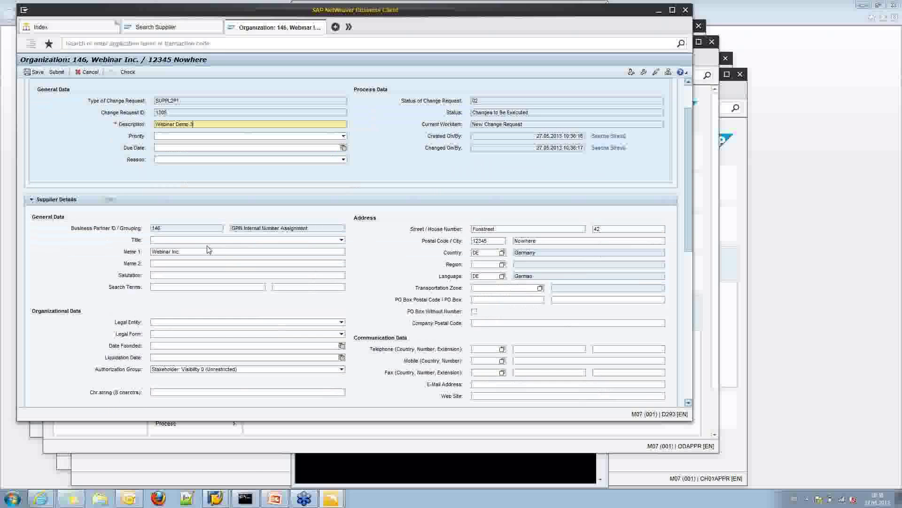
click(342, 240)
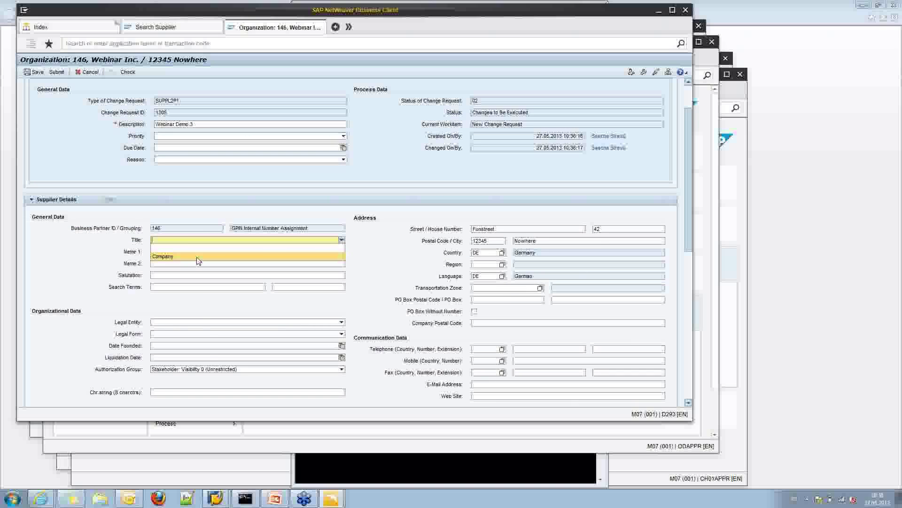
click(200, 258)
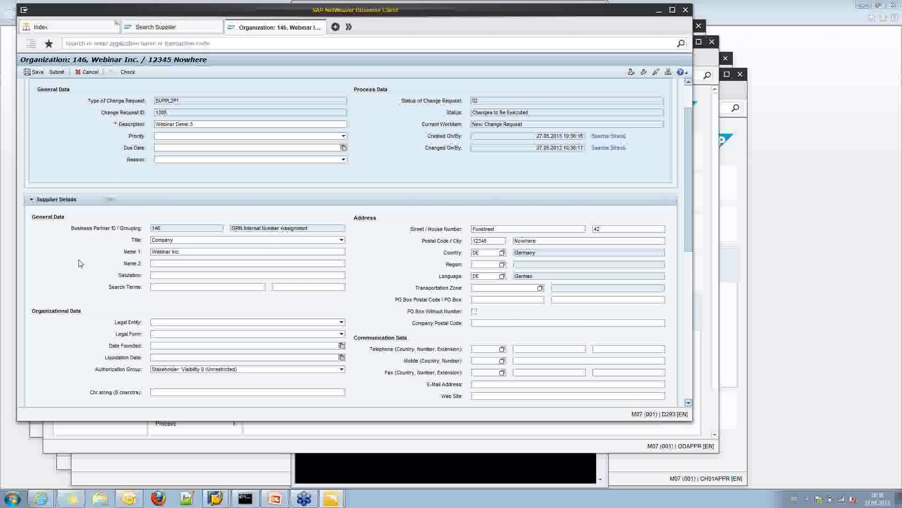
Step: Submit the Webinar Demo 3 change request, refresh its data and open its workflow log
scroll(79, 258, down, 3)
scroll(80, 258, up, 6)
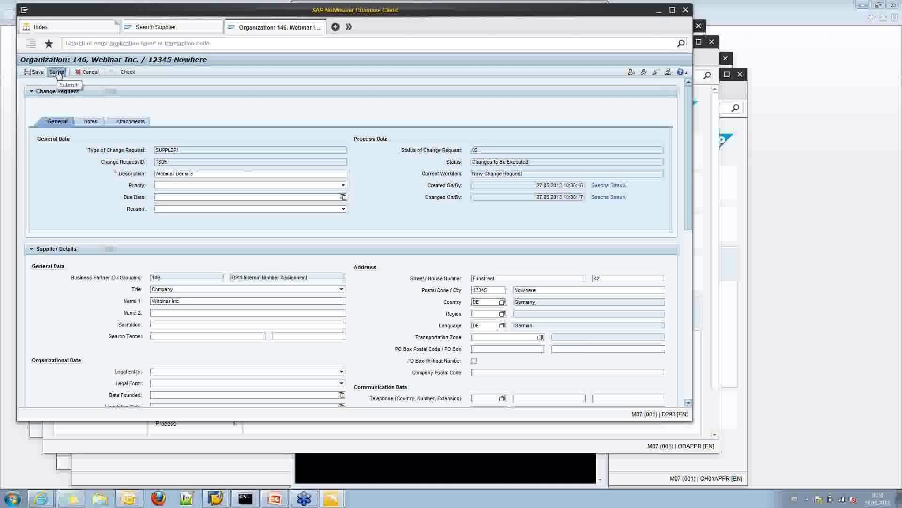
click(57, 73)
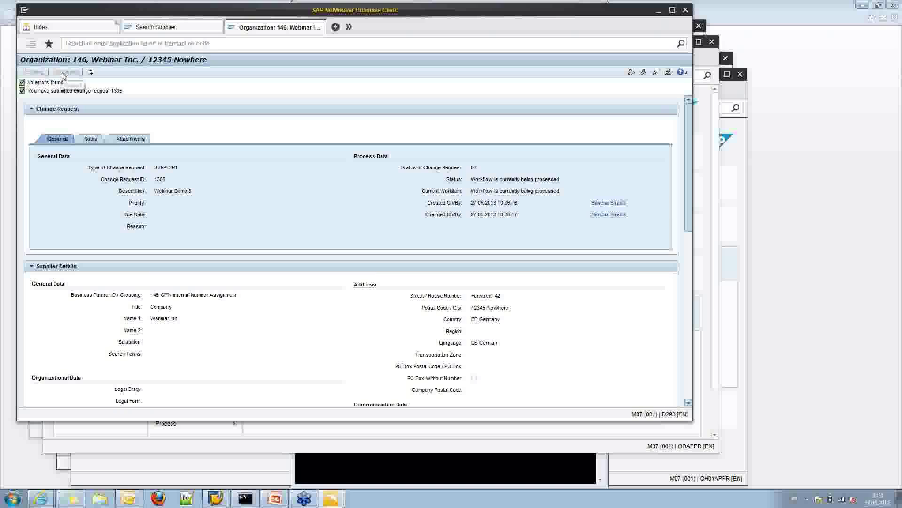
click(92, 72)
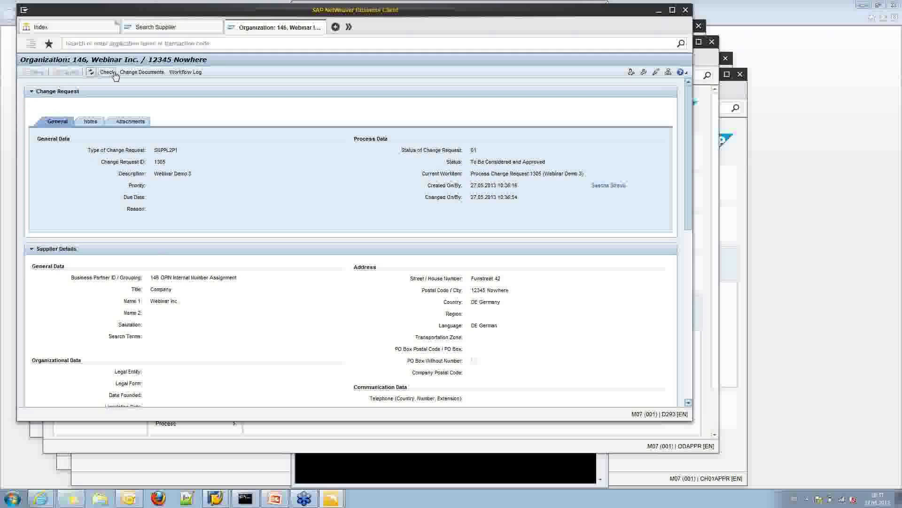
click(186, 74)
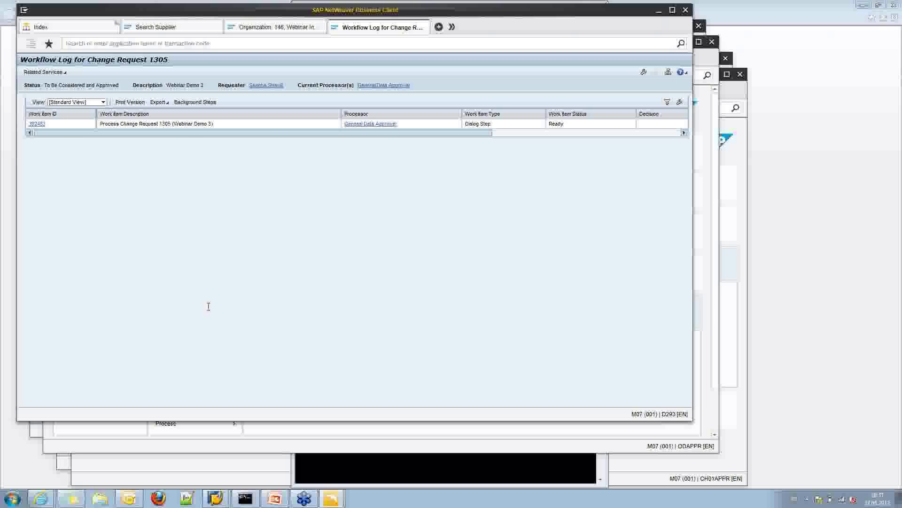
Step: Switch to the general data approver's session, refresh the workflow inbox and open the Webinar Demo 3 change request
click(39, 433)
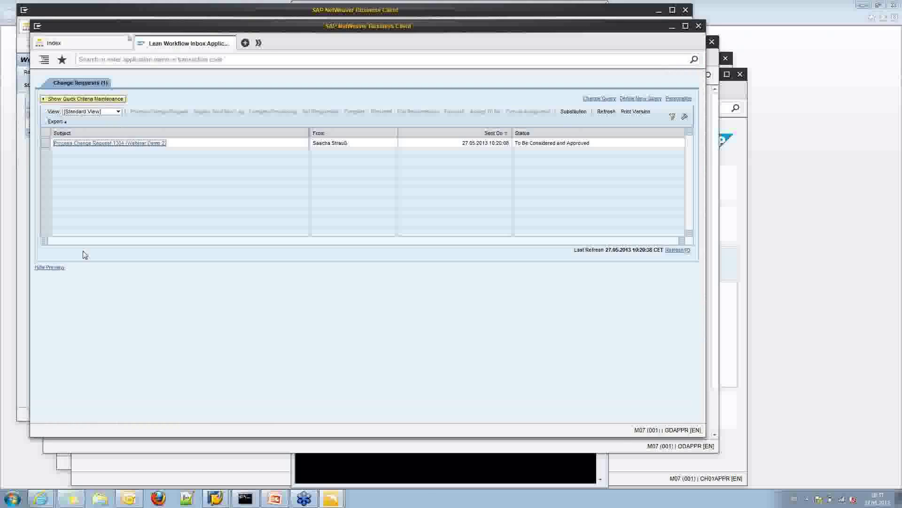
click(673, 250)
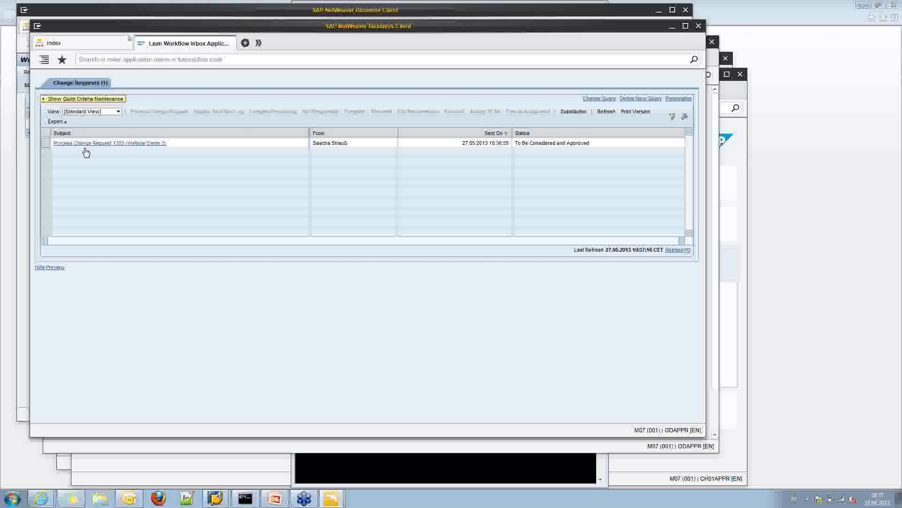
click(154, 143)
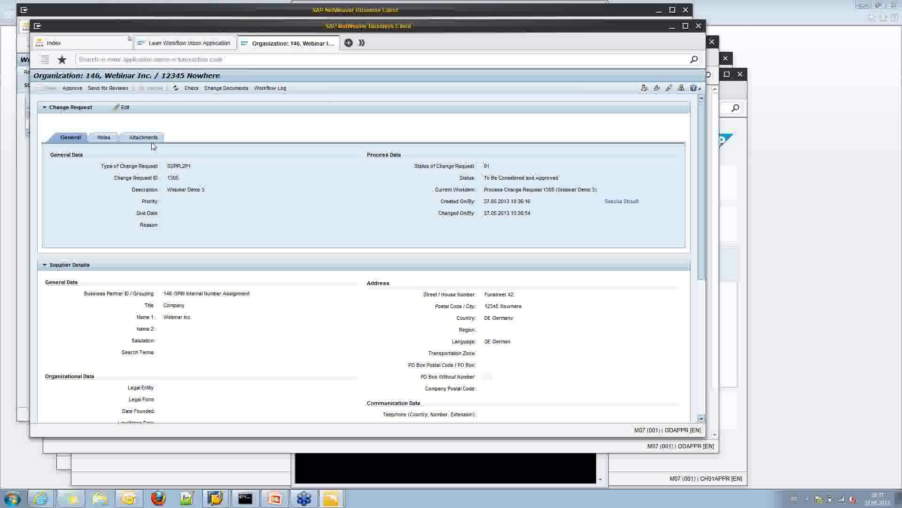
Step: Approve the Webinar Demo 3 change request and refresh it until the workflow processing is finished
click(73, 88)
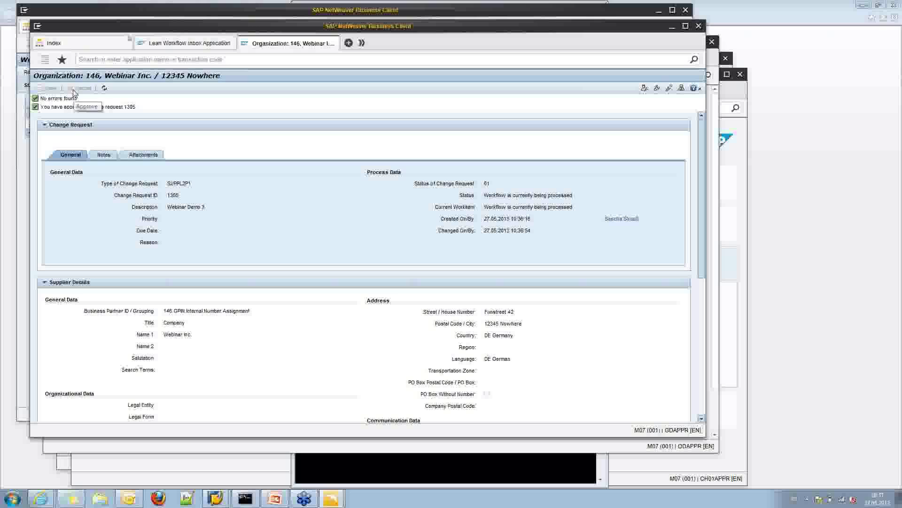
click(105, 89)
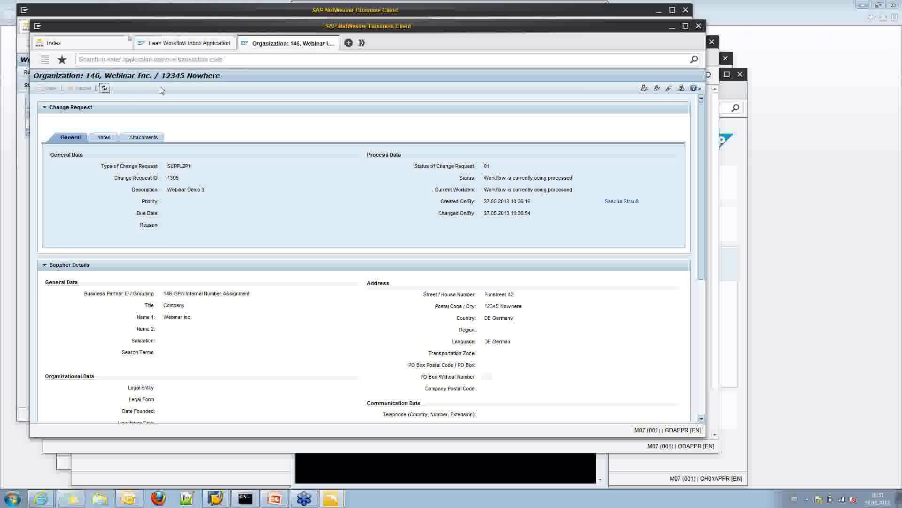
click(105, 90)
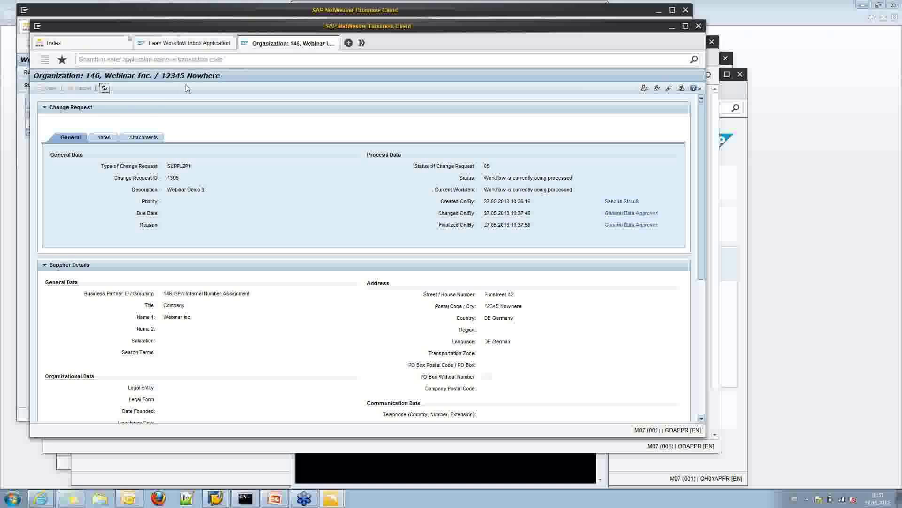
click(104, 90)
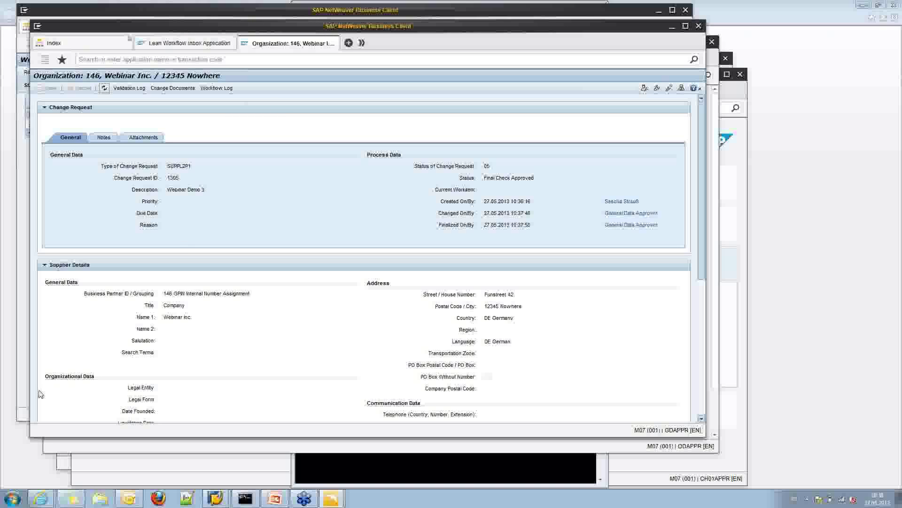
Step: Return to the requester's session and close the workflow log and the Webinar Inc. record
click(24, 413)
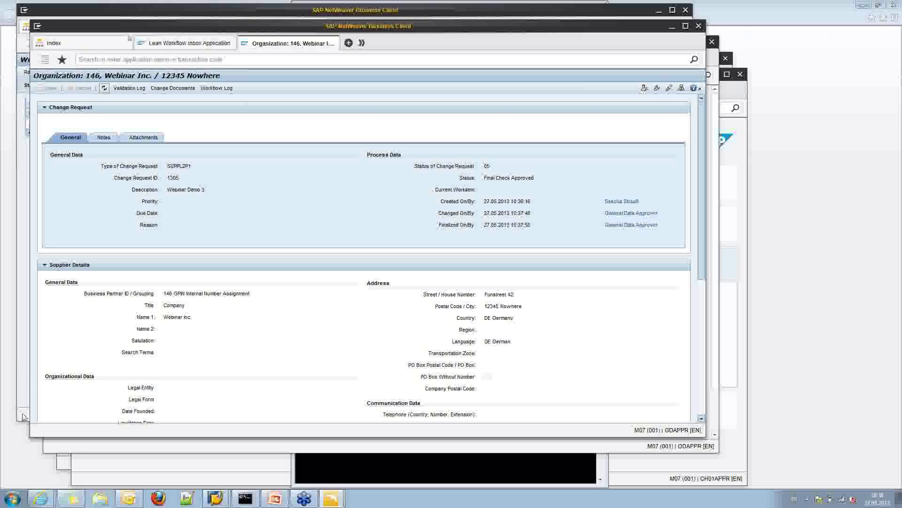
click(426, 23)
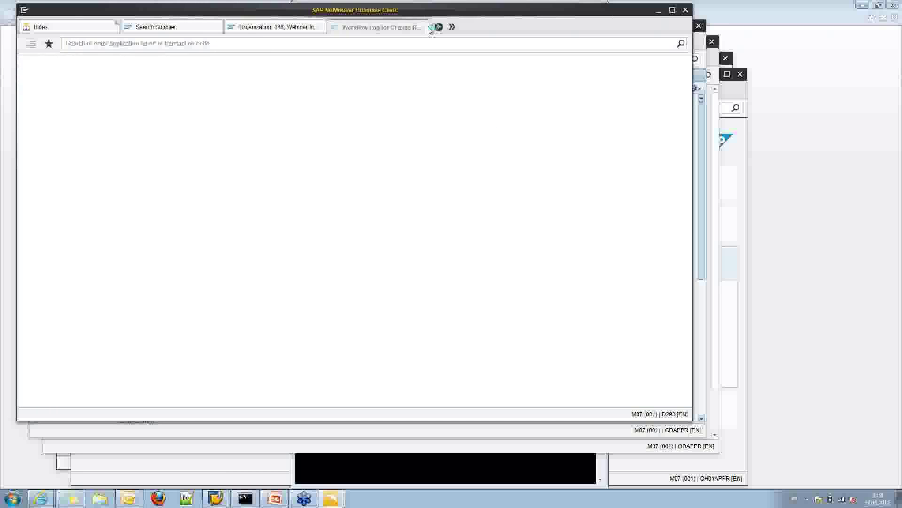
click(326, 27)
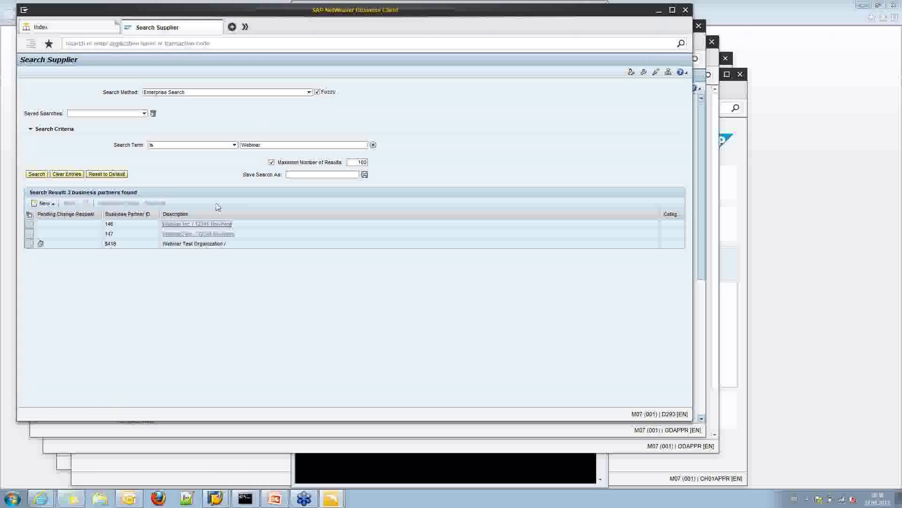
Step: Open the supplier Webinar2 Inc. and show its ERP vendor details down to the company codes and purchasing organizations
click(197, 234)
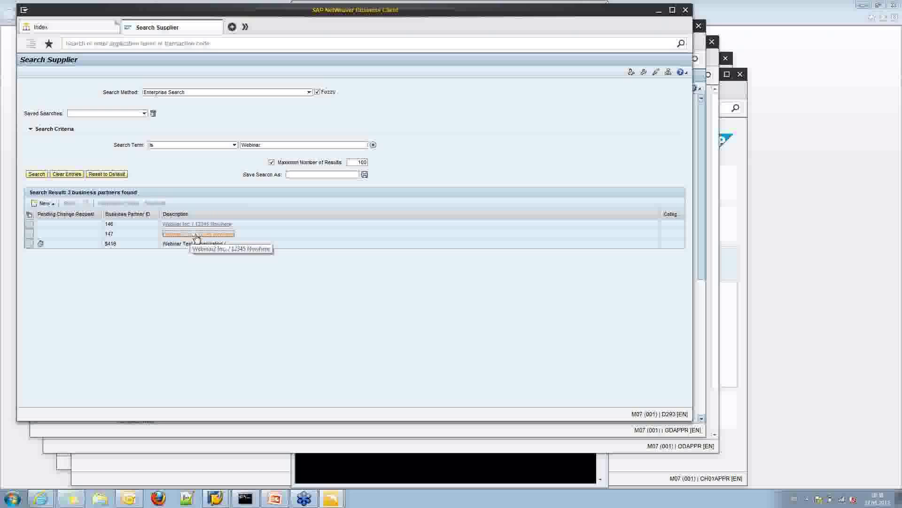
click(196, 234)
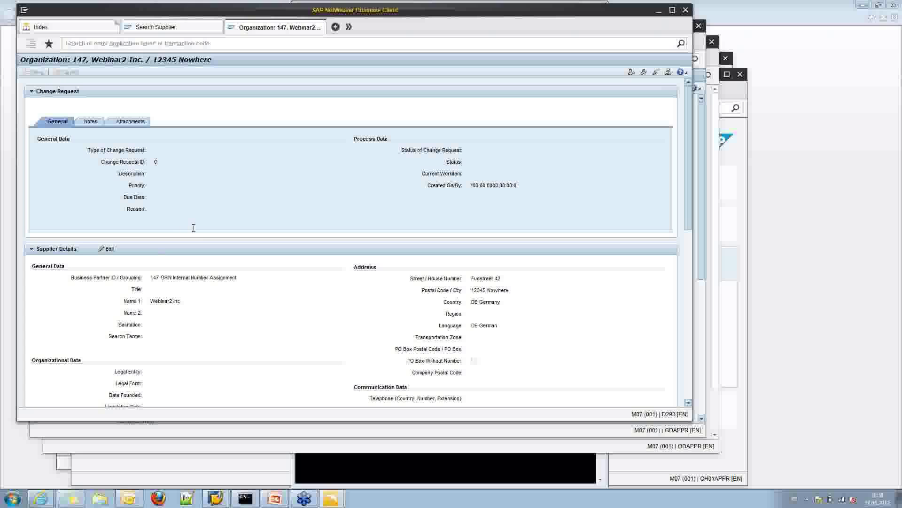
scroll(194, 228, down, 1)
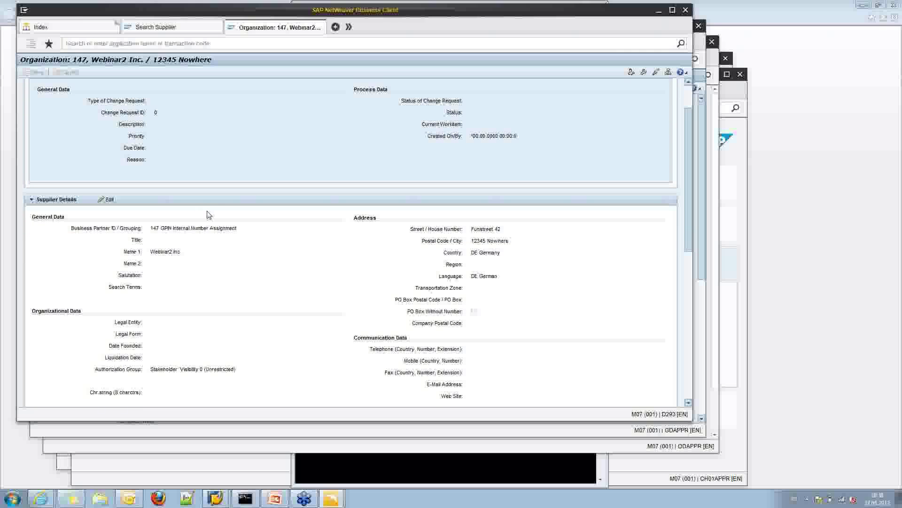
scroll(209, 215, down, 1)
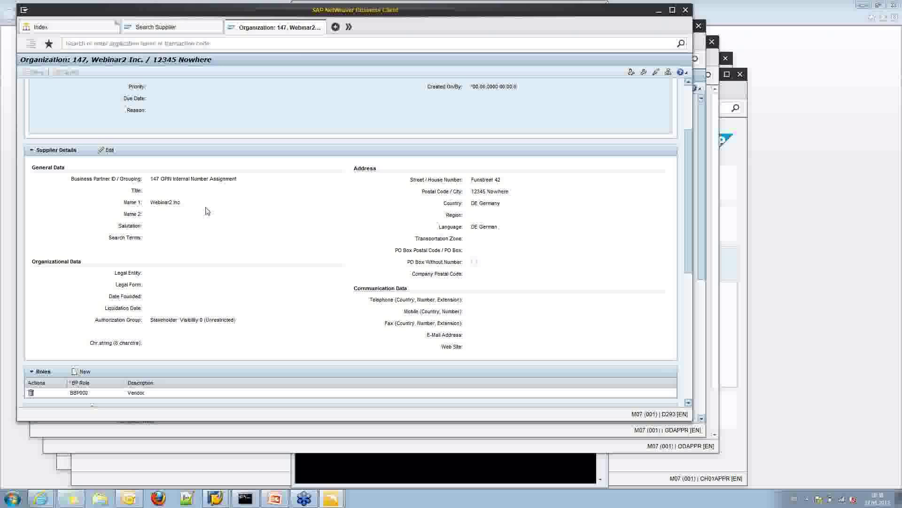
scroll(207, 211, down, 3)
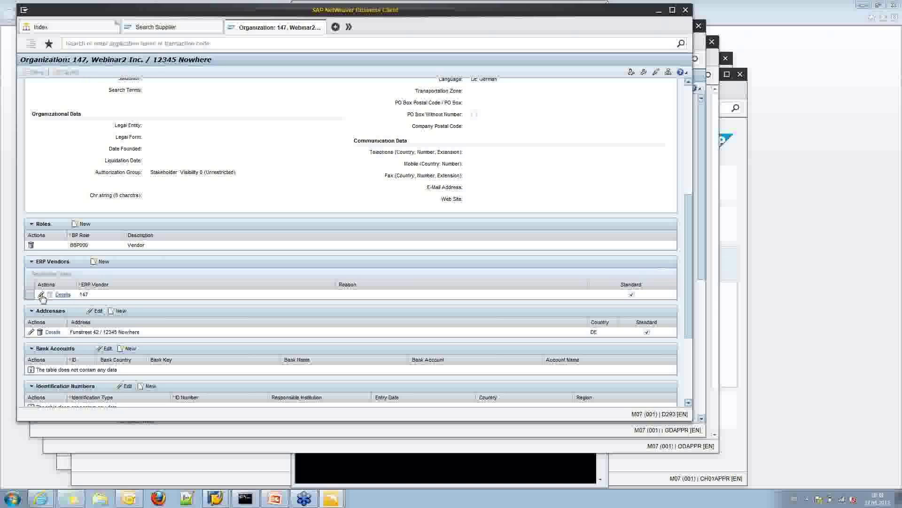
click(59, 295)
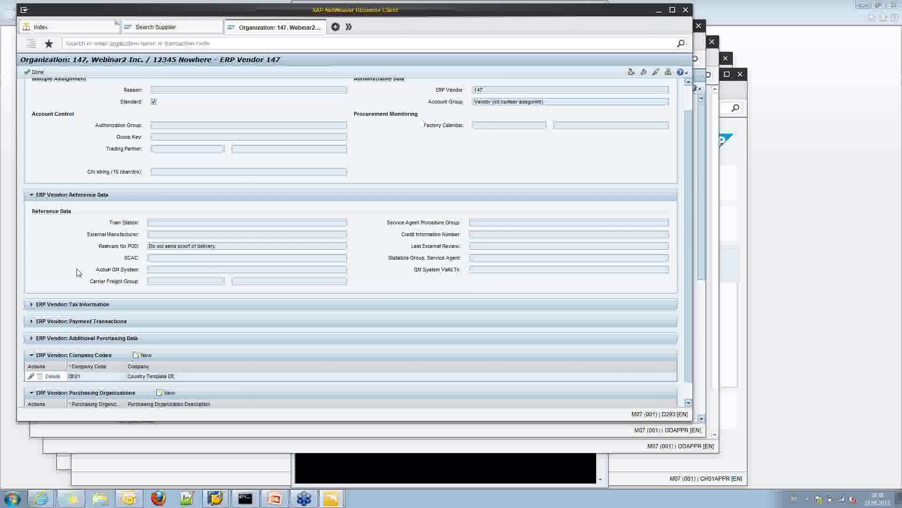
scroll(77, 272, down, 1)
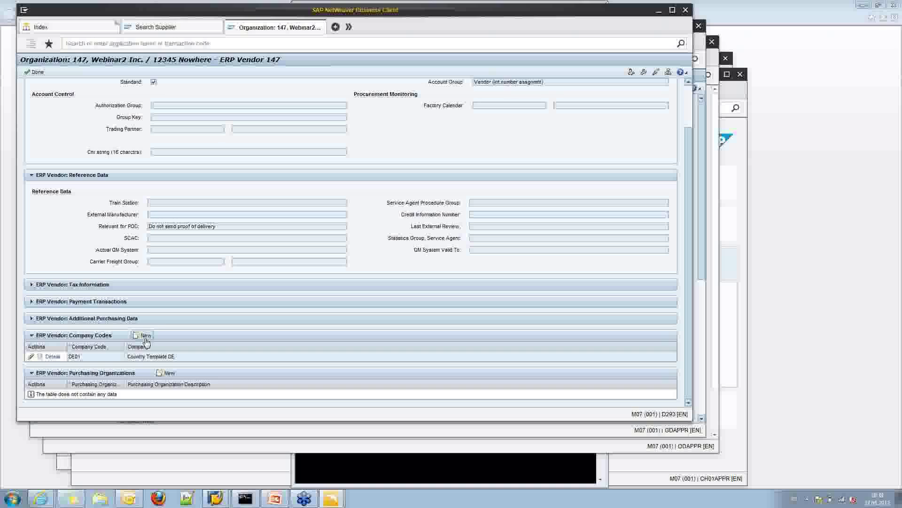
Step: Edit company code DE01 of the ERP vendor, choose a different reconciliation account from the value search and finish the entry
click(31, 356)
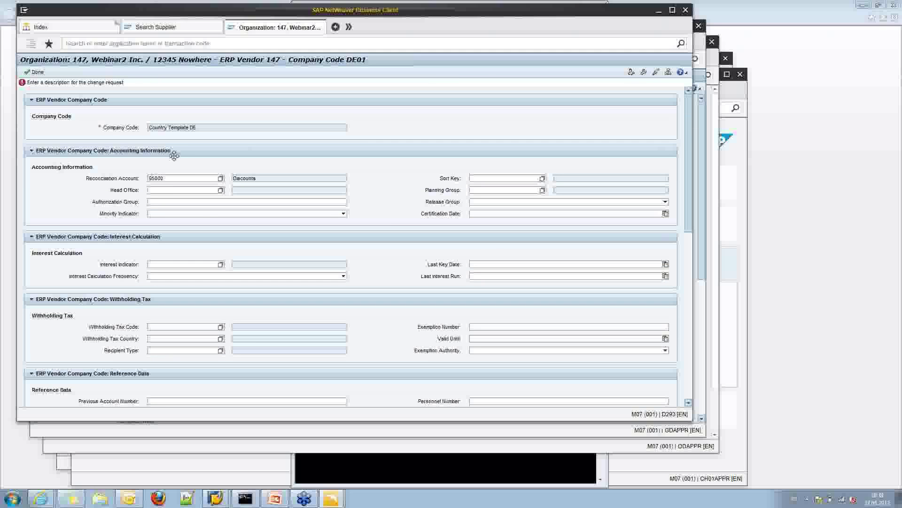
click(221, 179)
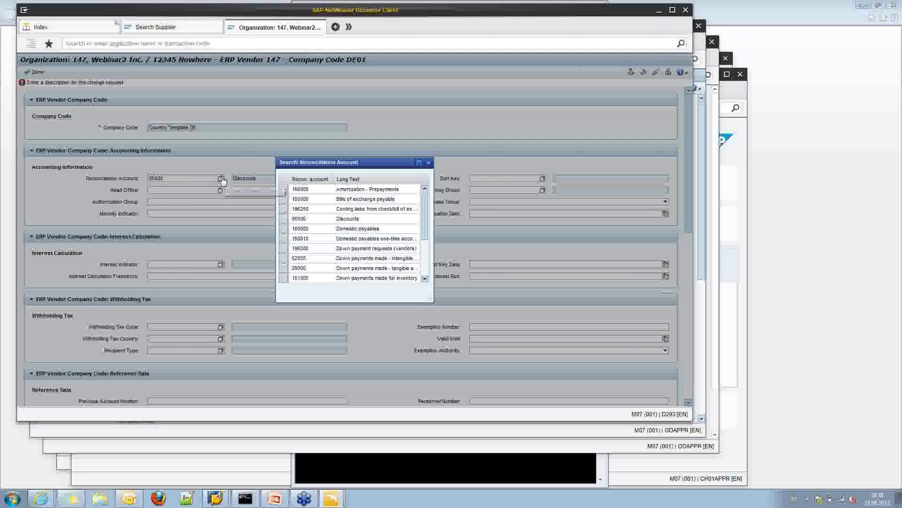
click(315, 210)
click(37, 72)
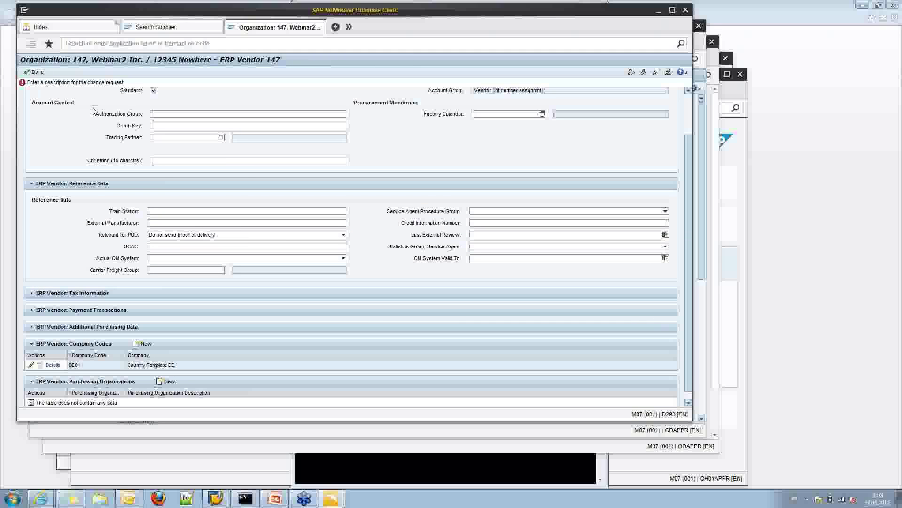
Step: Add company code Country Template CH (CH01) with the reconciliation account for down payments on tangible assets
click(144, 345)
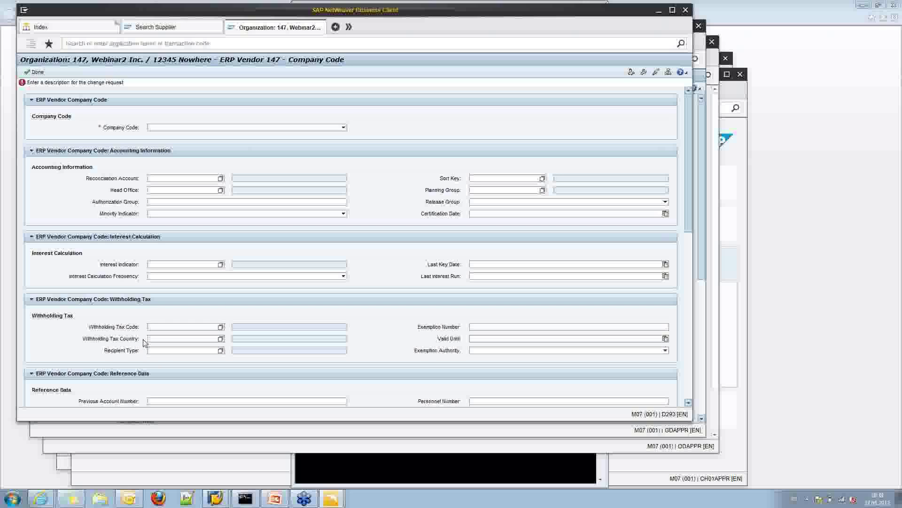
click(342, 127)
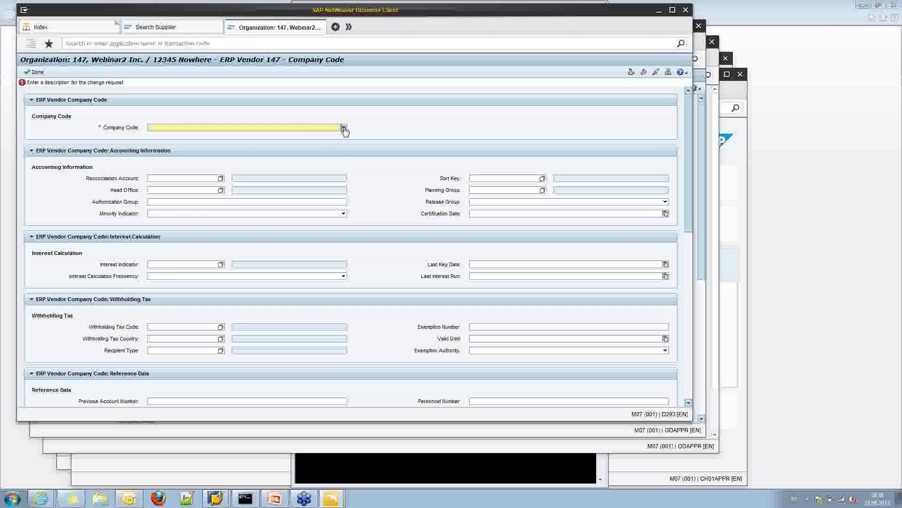
scroll(222, 175, down, 1)
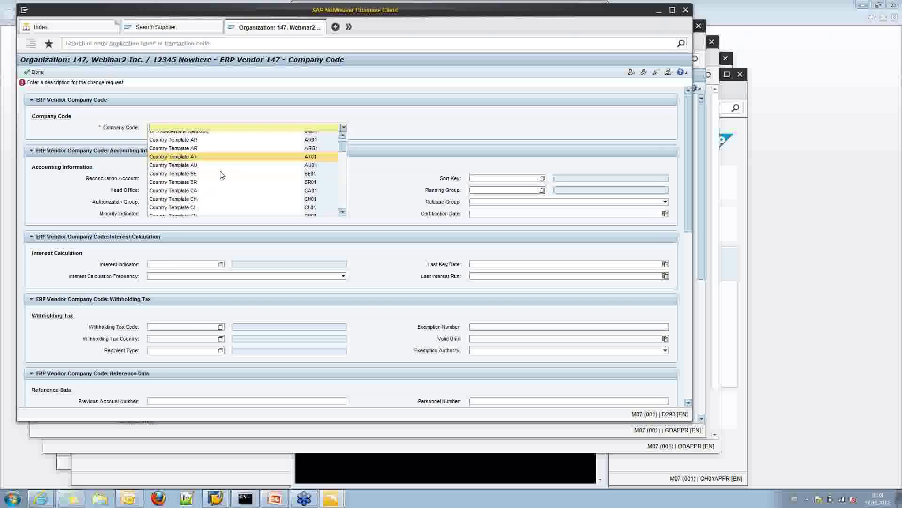
click(197, 199)
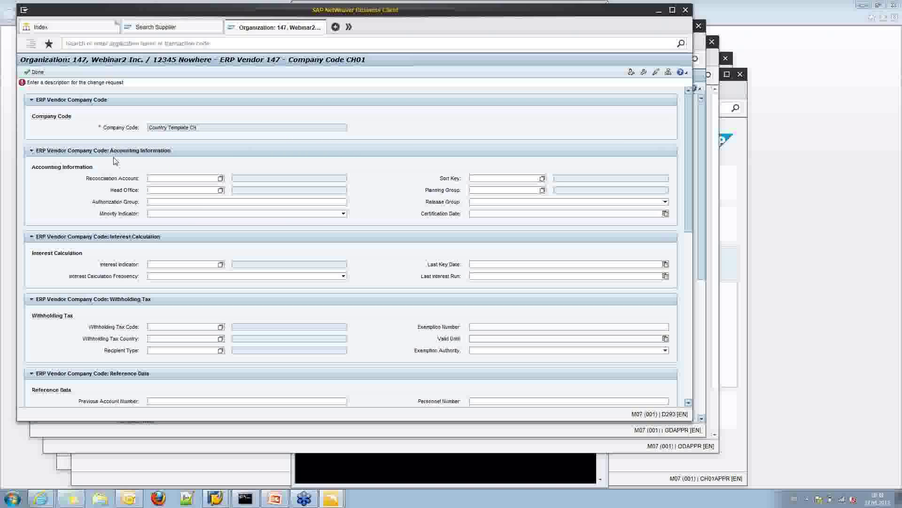
click(219, 179)
click(220, 179)
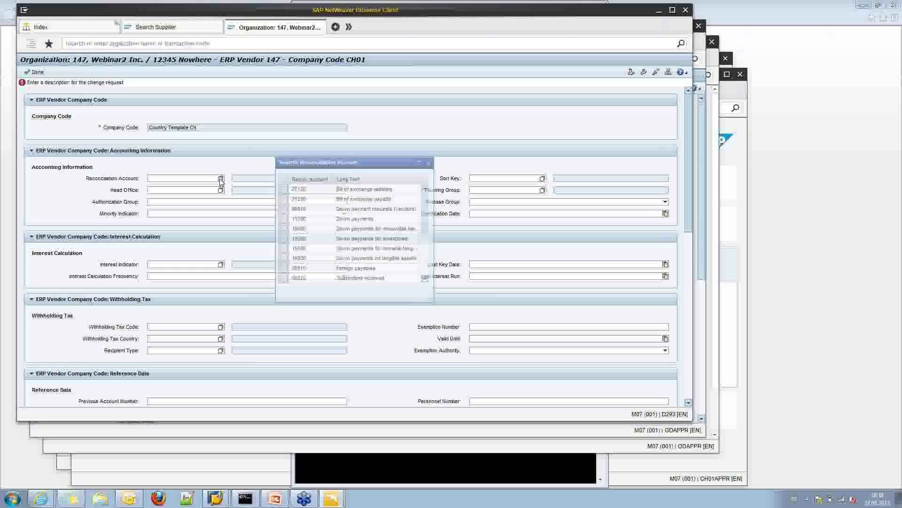
click(339, 266)
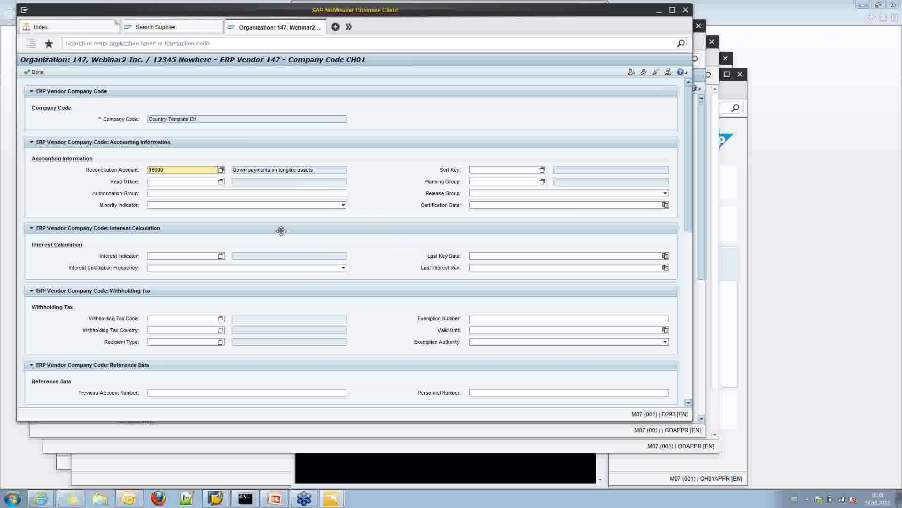
click(37, 73)
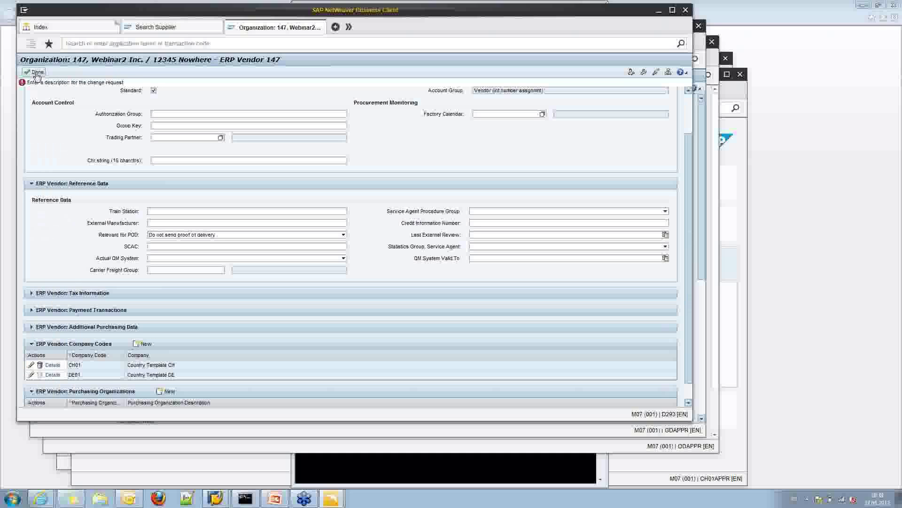
Step: Add purchasing organization Einkaufsorg. 0001 to the ERP vendor with EUR as its order currency
scroll(59, 213, down, 1)
scroll(59, 213, down, 1)
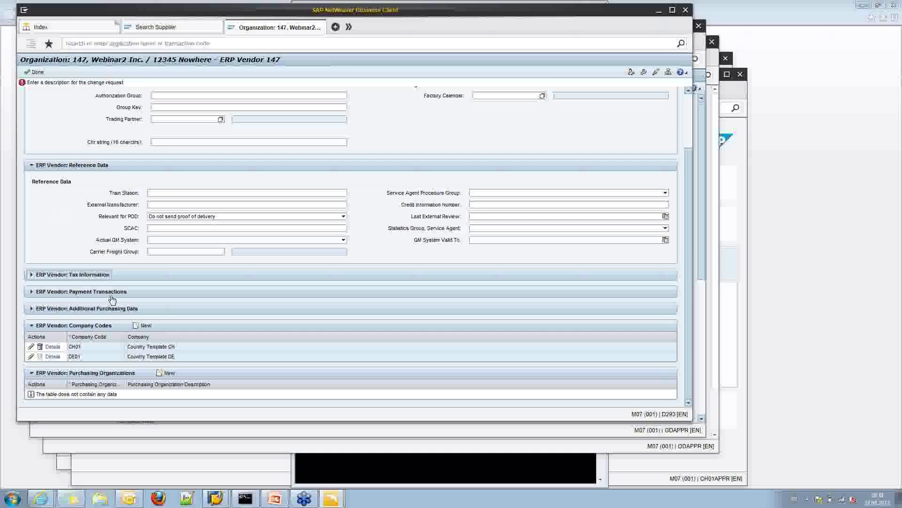
click(169, 373)
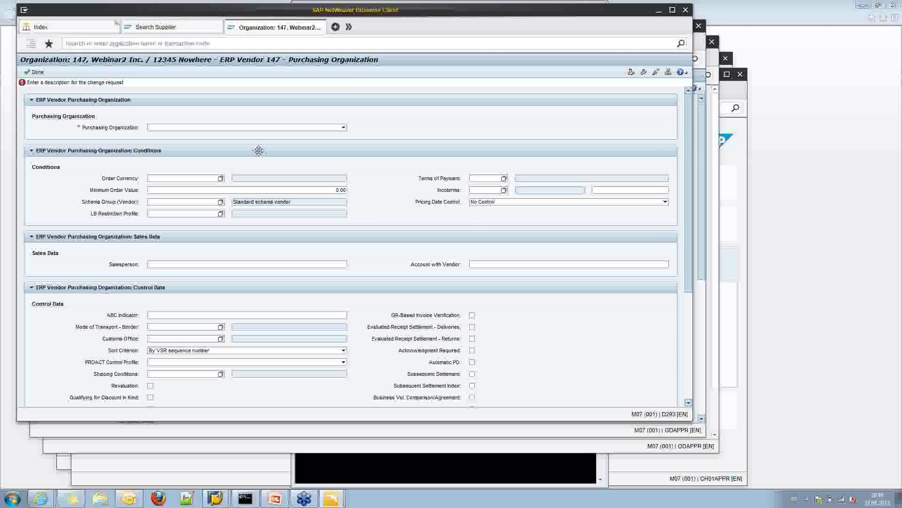
click(325, 128)
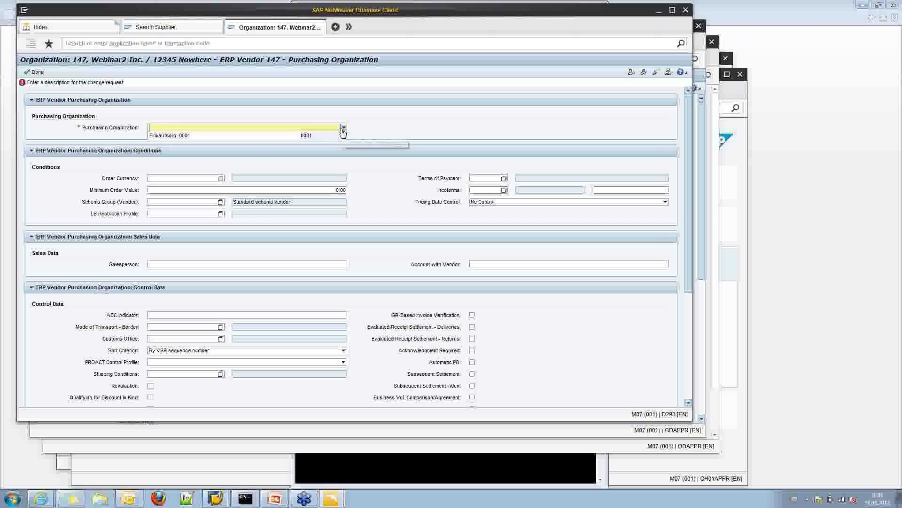
click(198, 137)
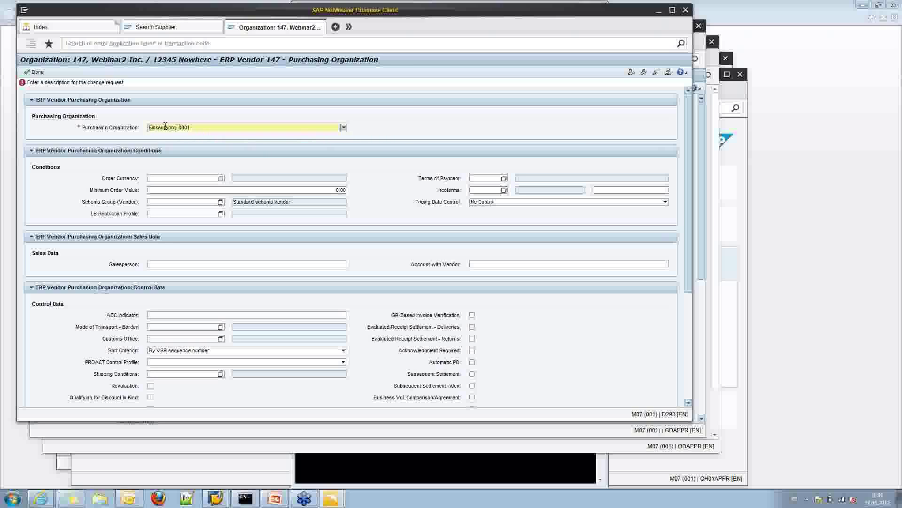
click(38, 72)
click(214, 196)
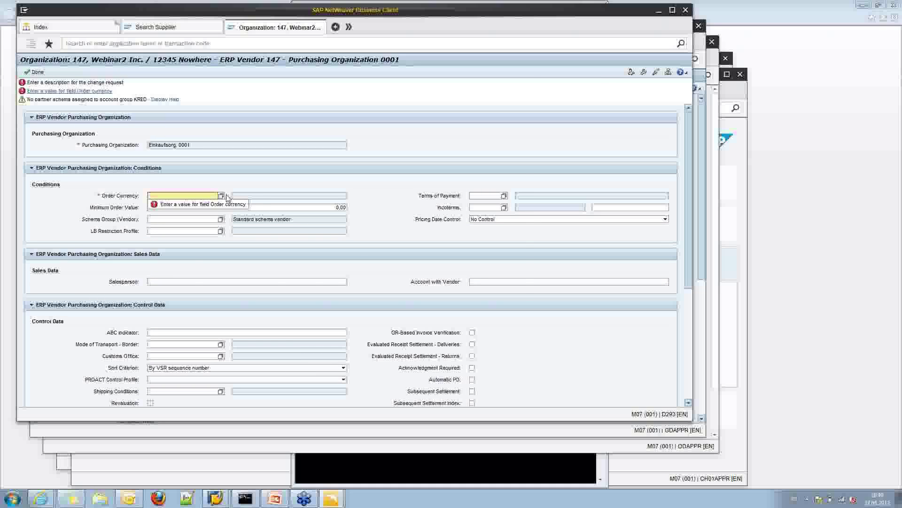
click(221, 195)
drag(521, 205, 521, 227)
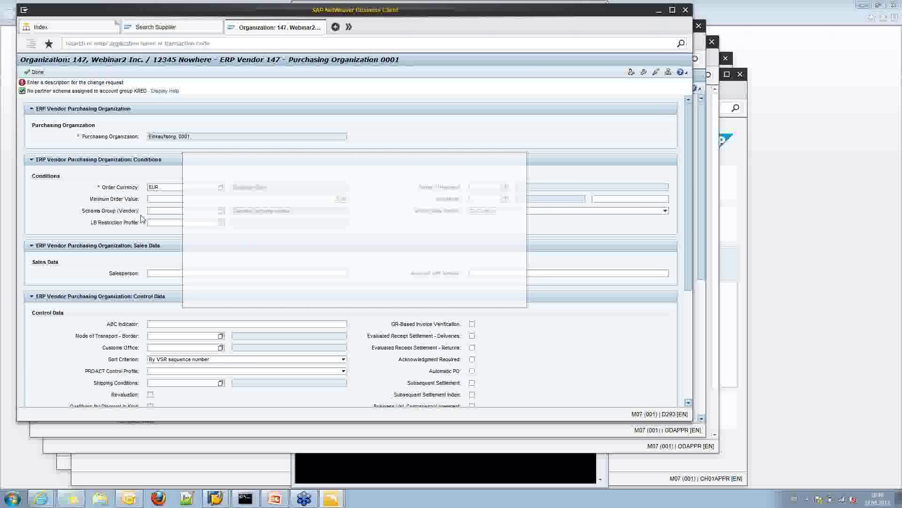
click(38, 72)
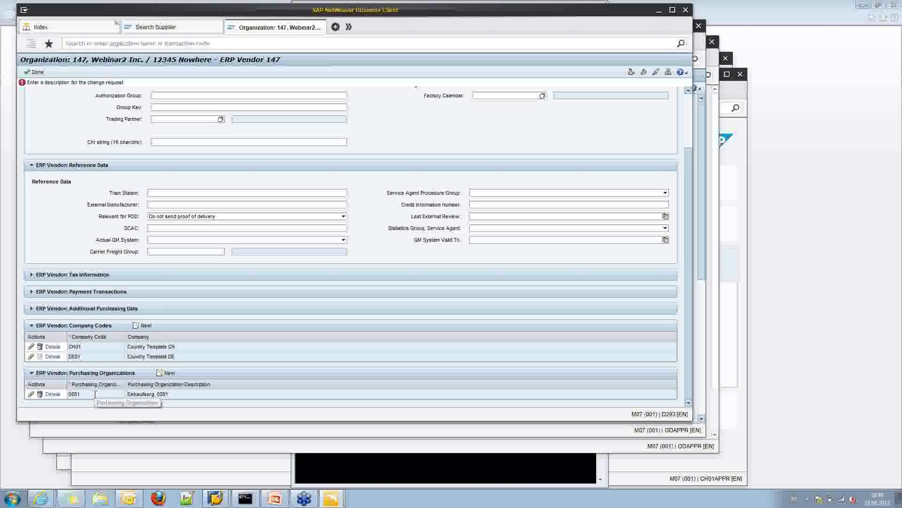
Step: Return to the supplier overview, describe the change request as "Webinar Demo 4", then check, submit and refresh it
click(37, 72)
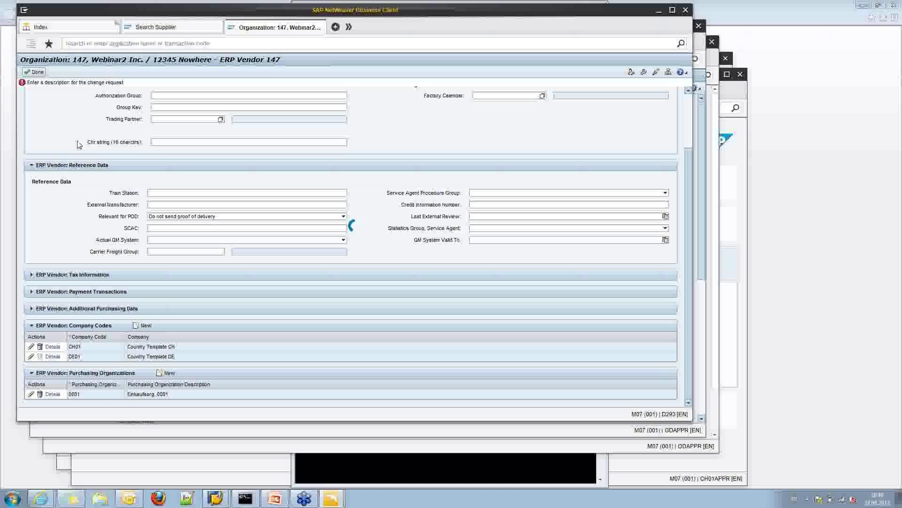
scroll(90, 155, up, 2)
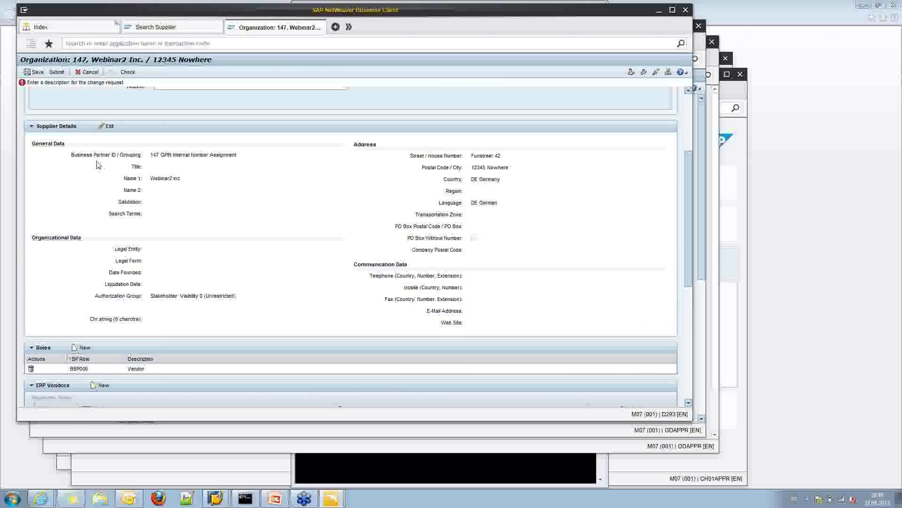
scroll(98, 164, up, 3)
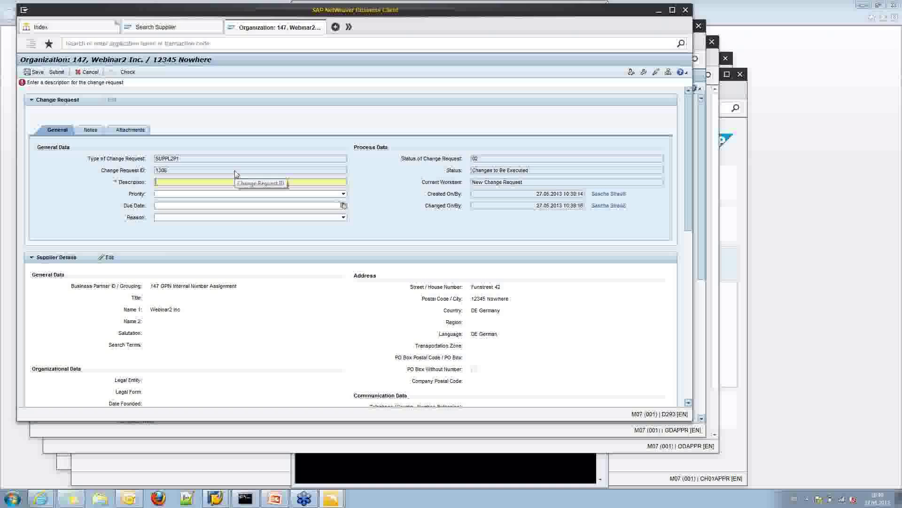
text(Webinar Demo 4)
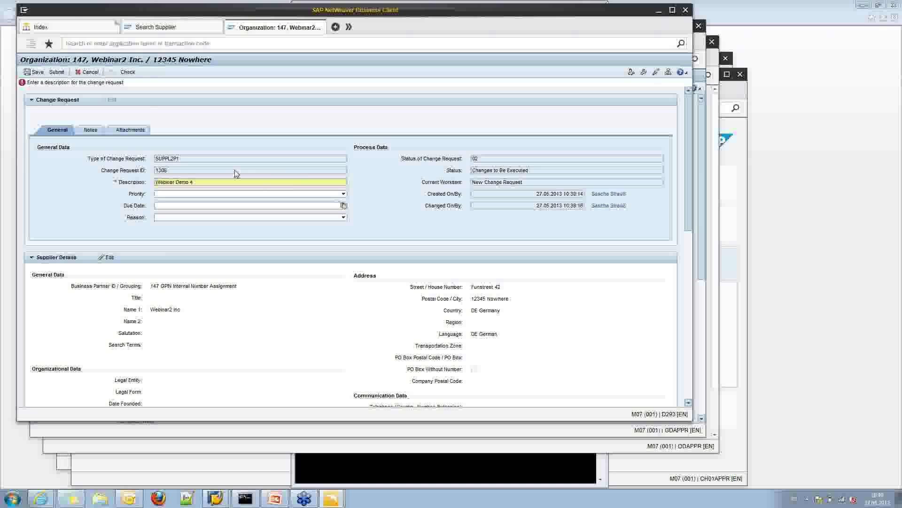
click(129, 75)
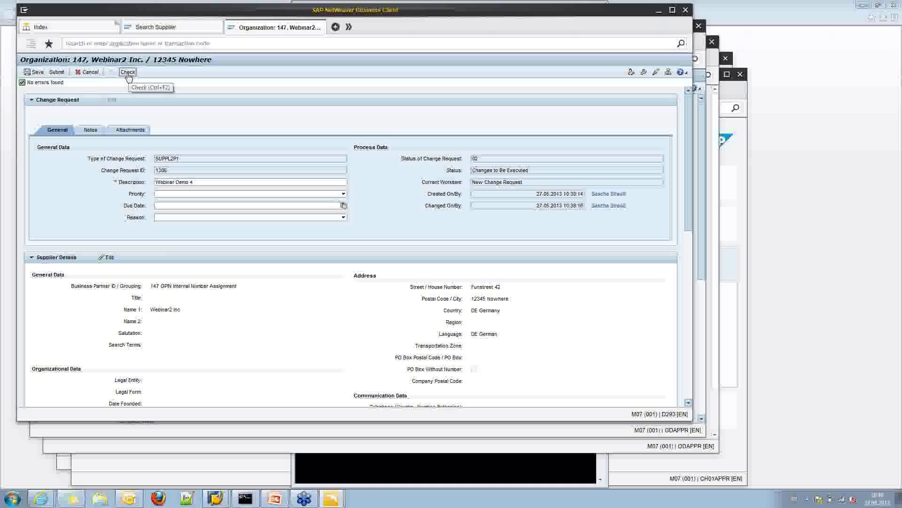
click(56, 72)
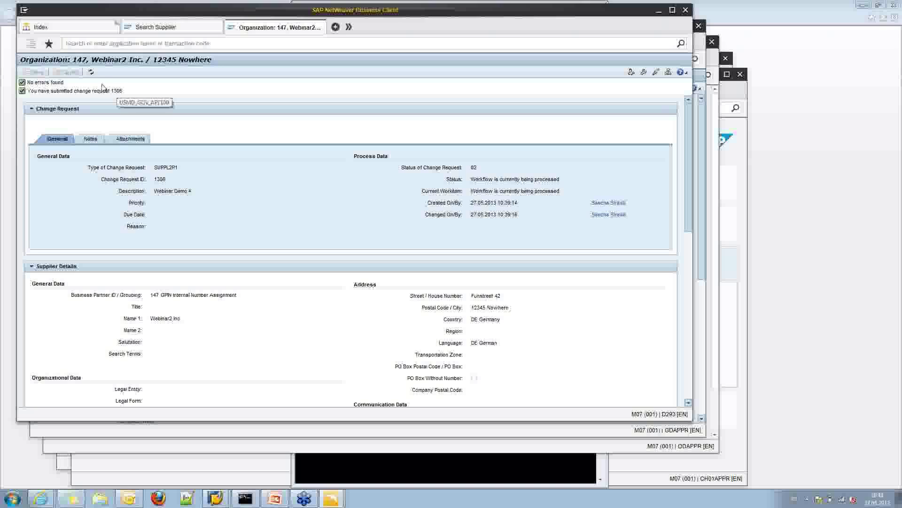
click(91, 73)
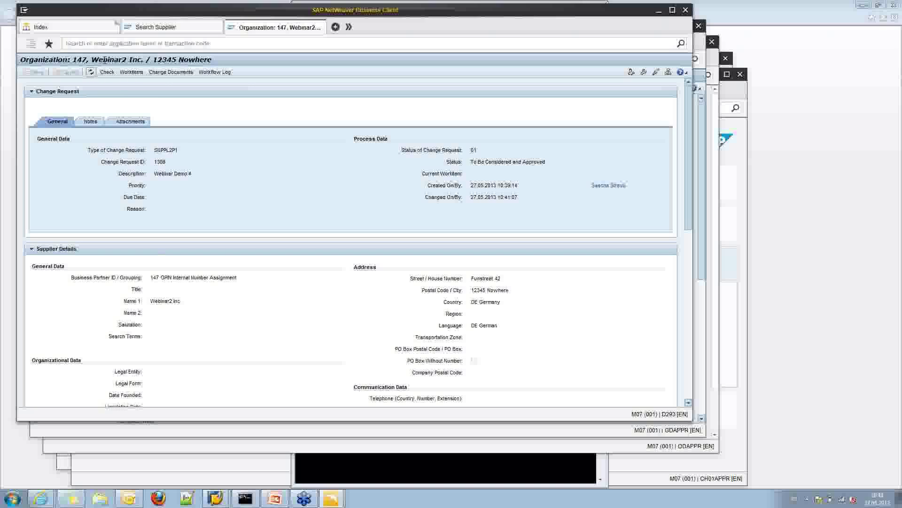
Step: Switch to the general data approver's session, close the Webinar Inc. record and refresh the workflow inbox
click(45, 433)
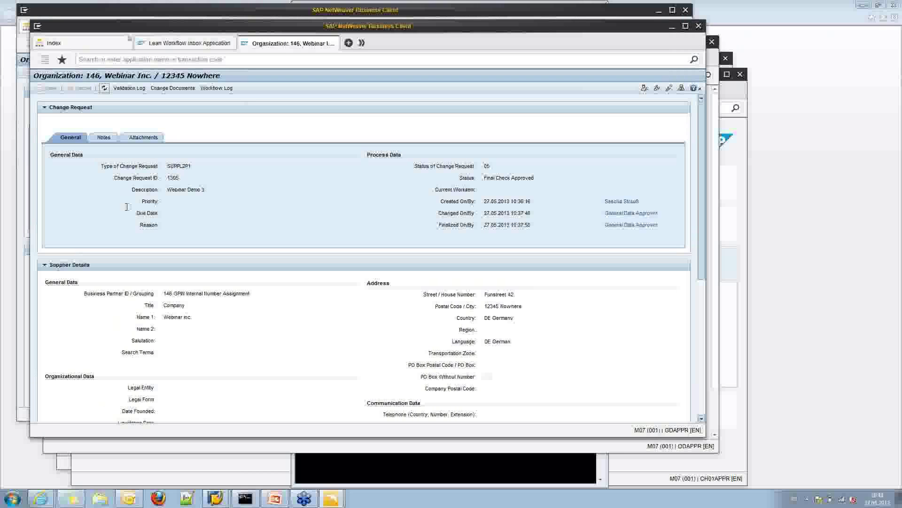
click(337, 43)
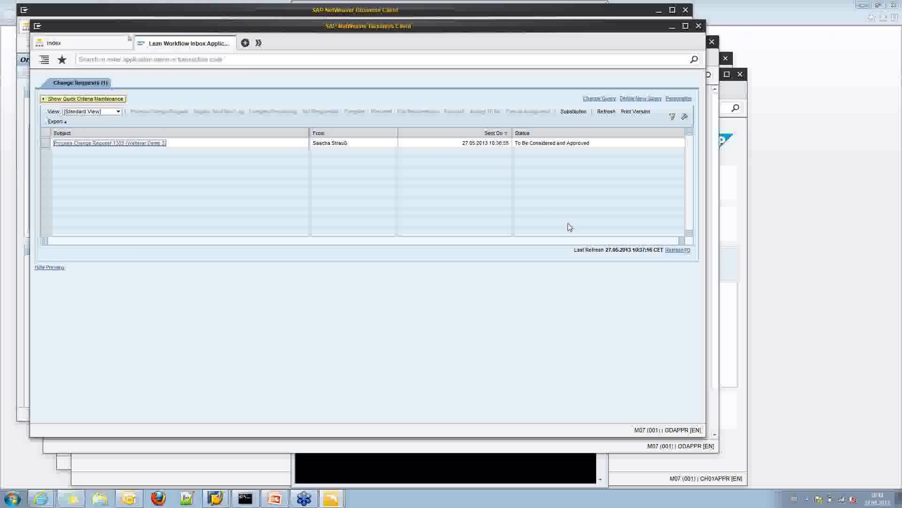
click(676, 252)
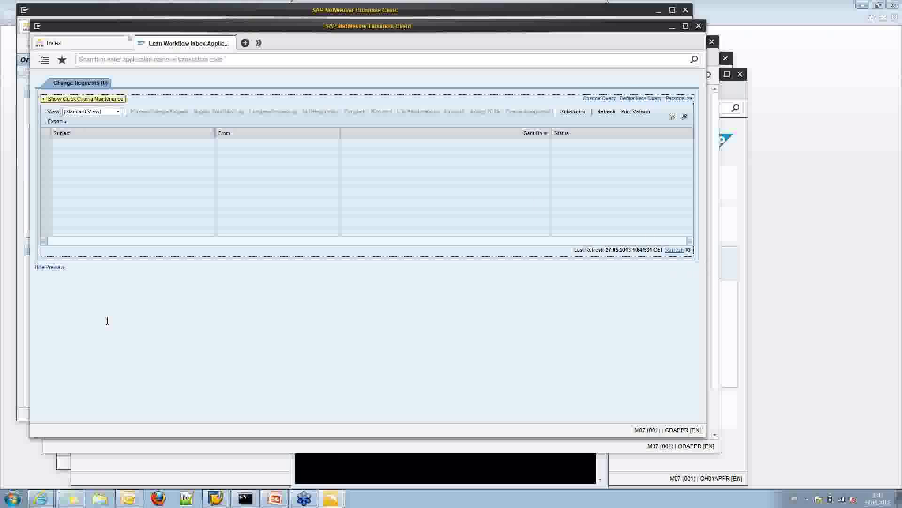
Step: Switch to the ODAPPR approver's session, open its supplier change requests inbox and refresh it
click(51, 447)
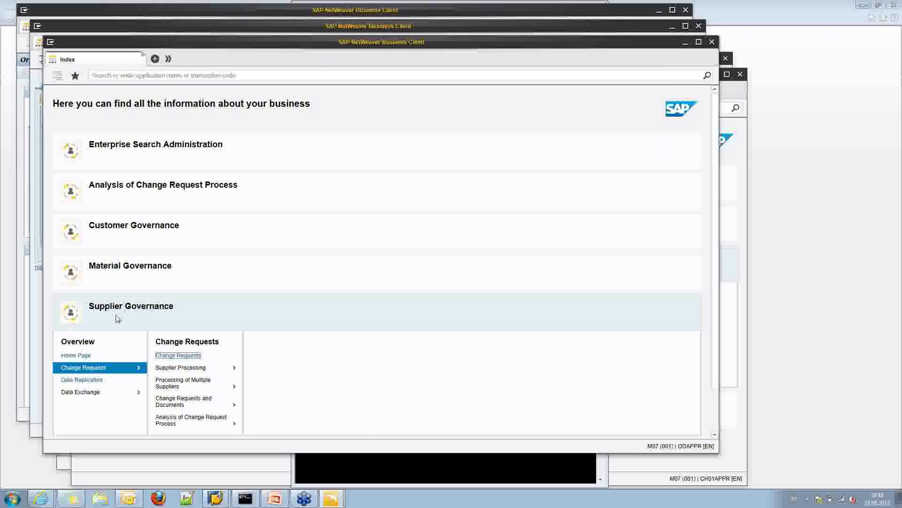
click(179, 355)
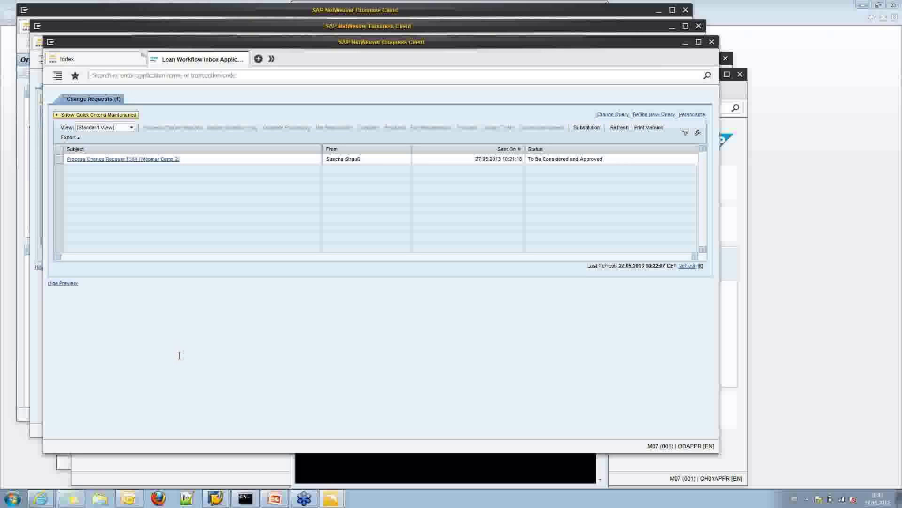
click(688, 266)
Step: Open the supplier change requests inbox in the DE01 approver's session and in the CH01 approver's session
click(65, 466)
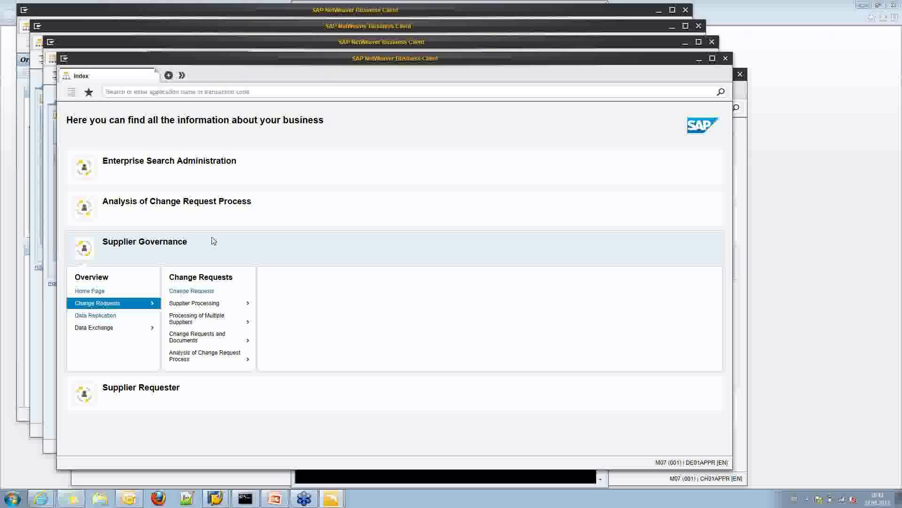
click(196, 292)
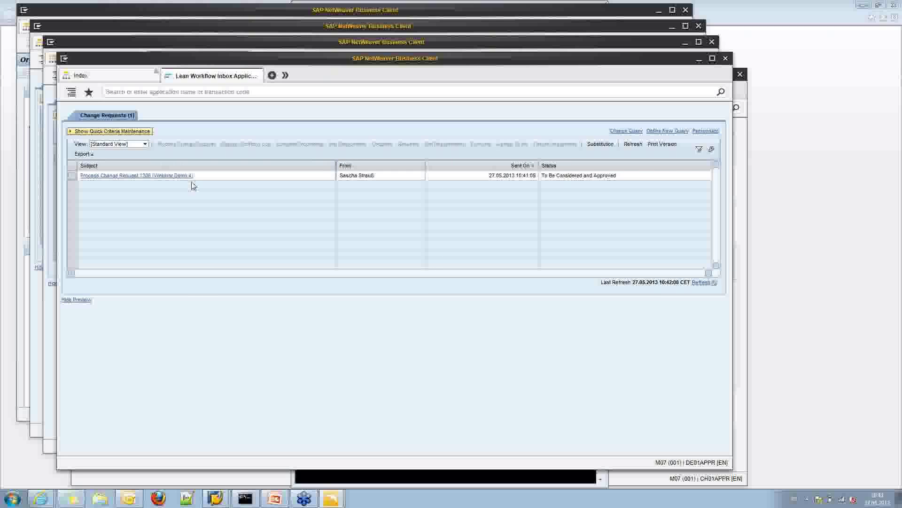
click(92, 483)
click(209, 308)
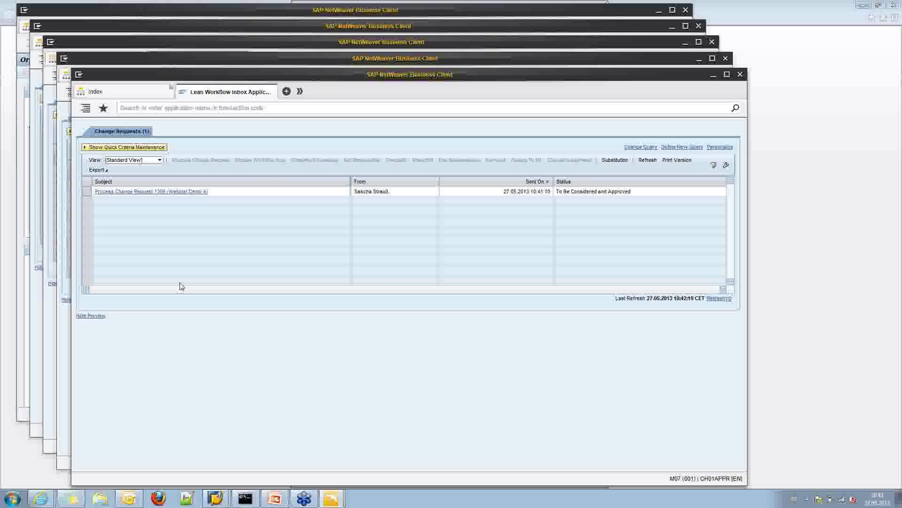
Step: Open the Webinar Demo 4 change request as the CH01 approver, approve it and close the supplier record
click(159, 193)
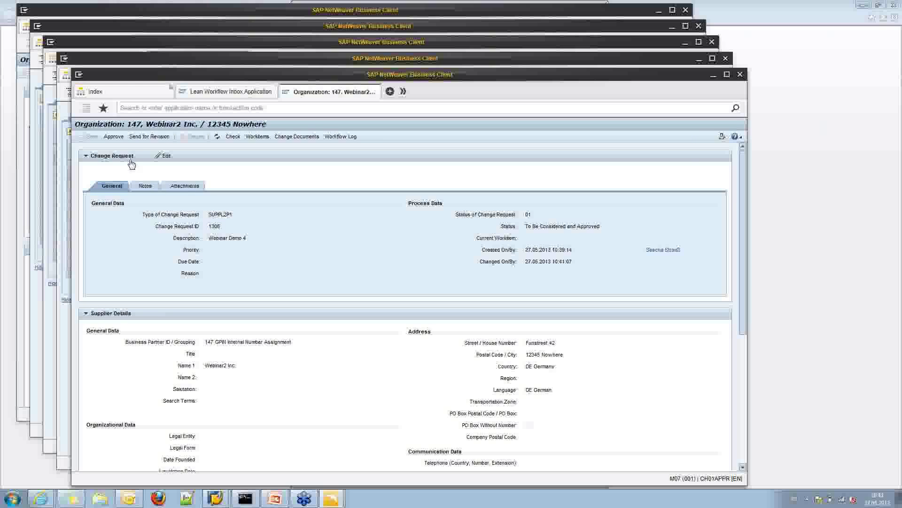
click(113, 137)
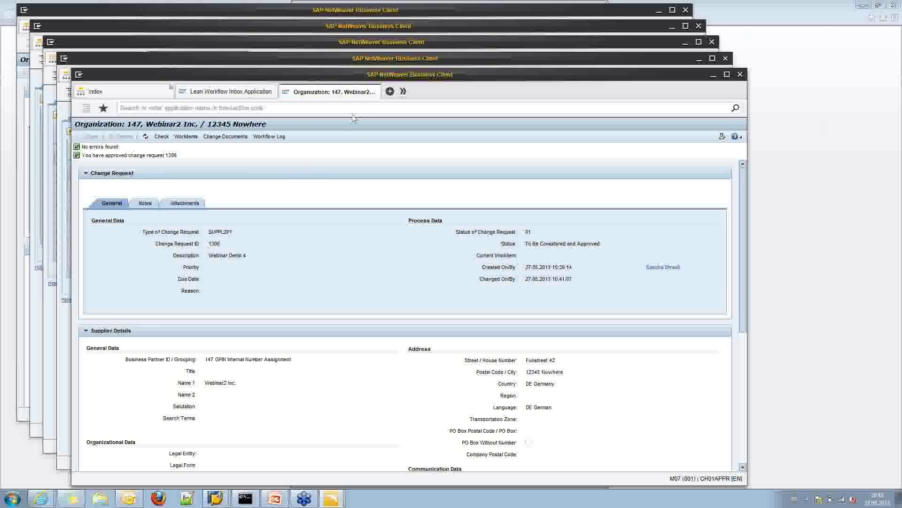
click(378, 91)
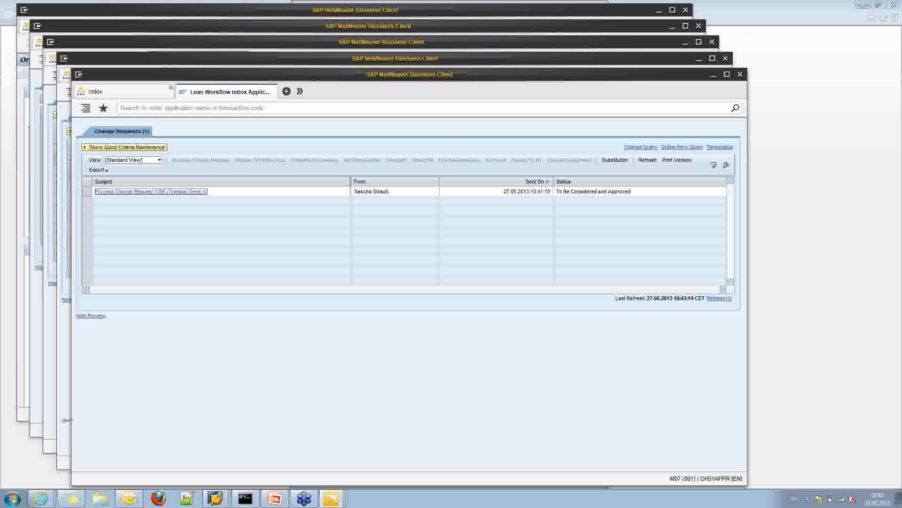
Step: Switch to the DE01 approver's session, refresh the inbox, and open and approve the Webinar Demo 4 change request
click(62, 461)
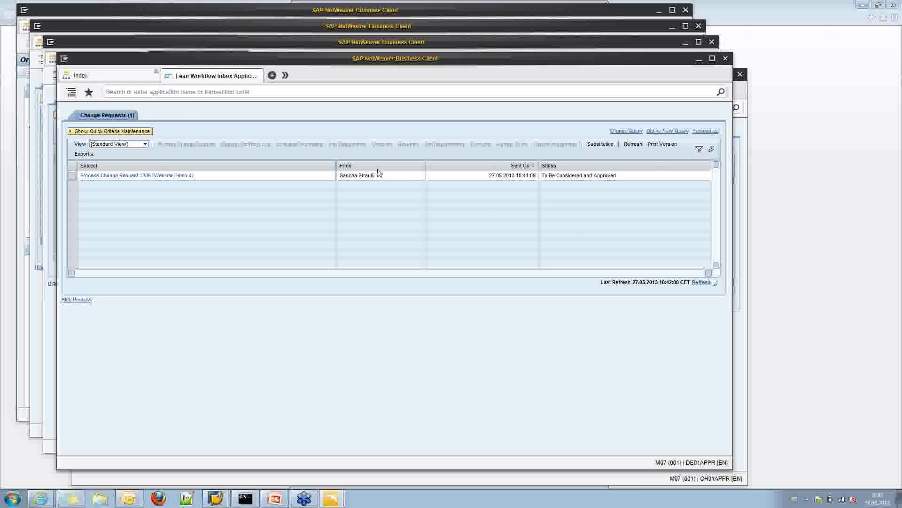
click(701, 282)
click(166, 177)
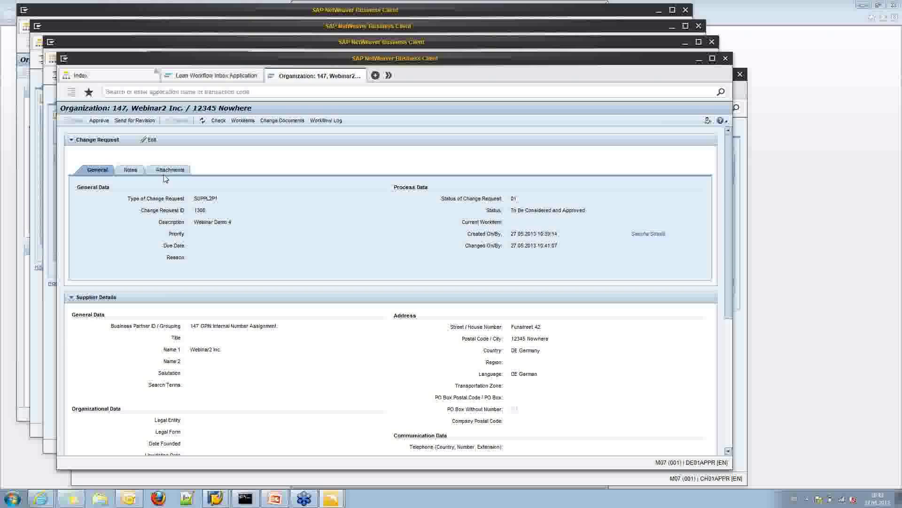
click(99, 121)
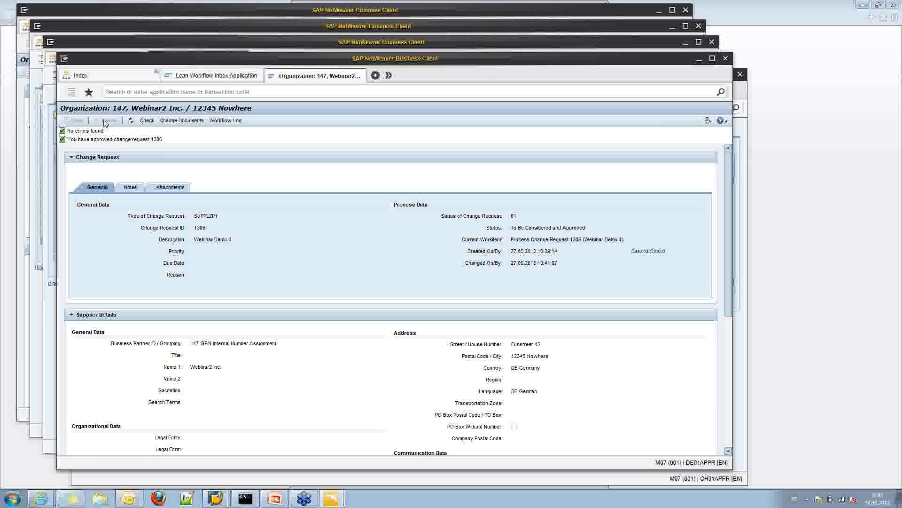
Step: Switch to the ODAPPR approver's session, then open and approve the Webinar Demo 4 change request
click(48, 449)
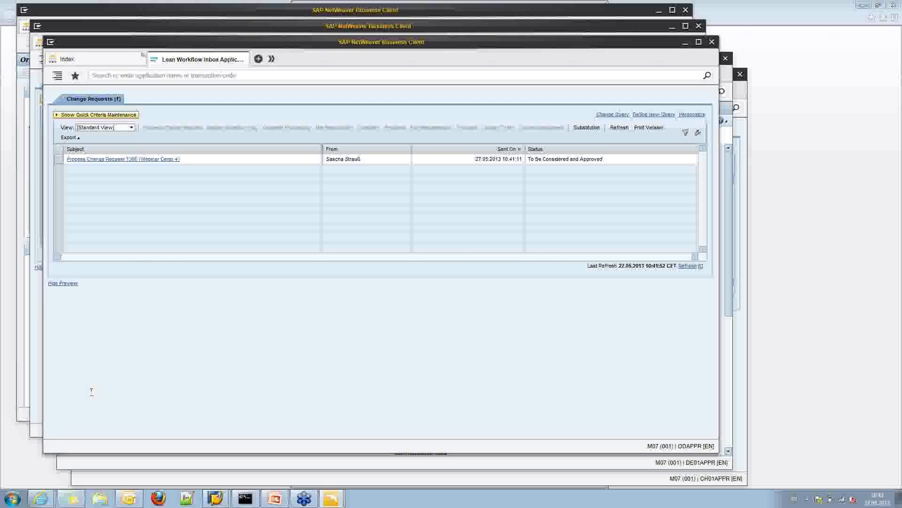
click(126, 164)
click(127, 164)
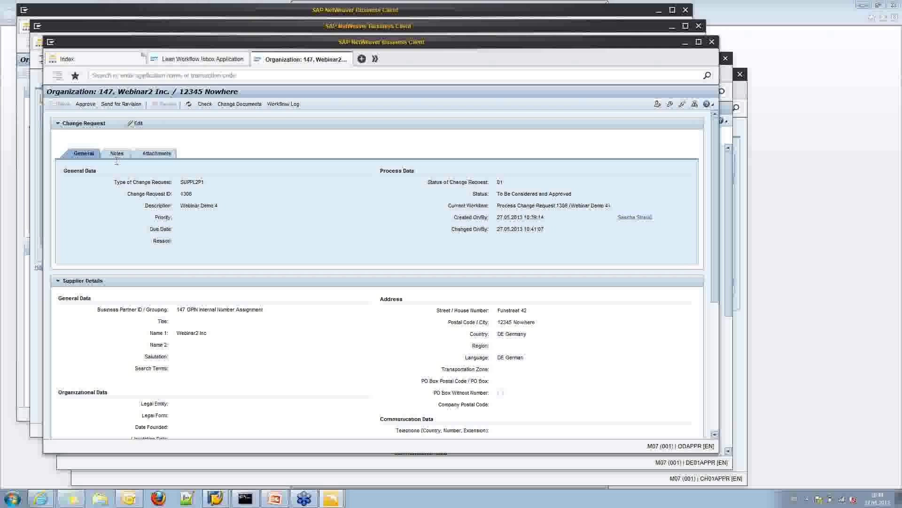
click(87, 105)
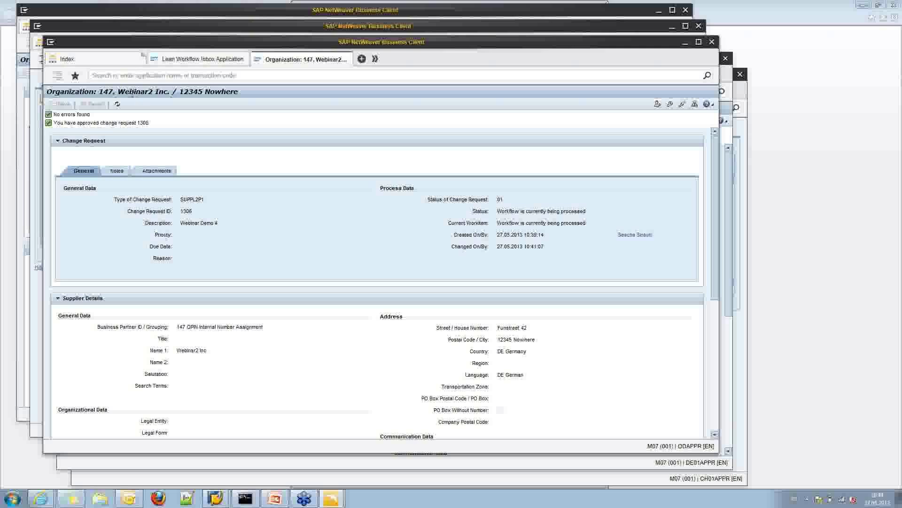
Step: Return to the requester's D293 session and refresh the Webinar2 Inc. record to check the change request's status
click(104, 11)
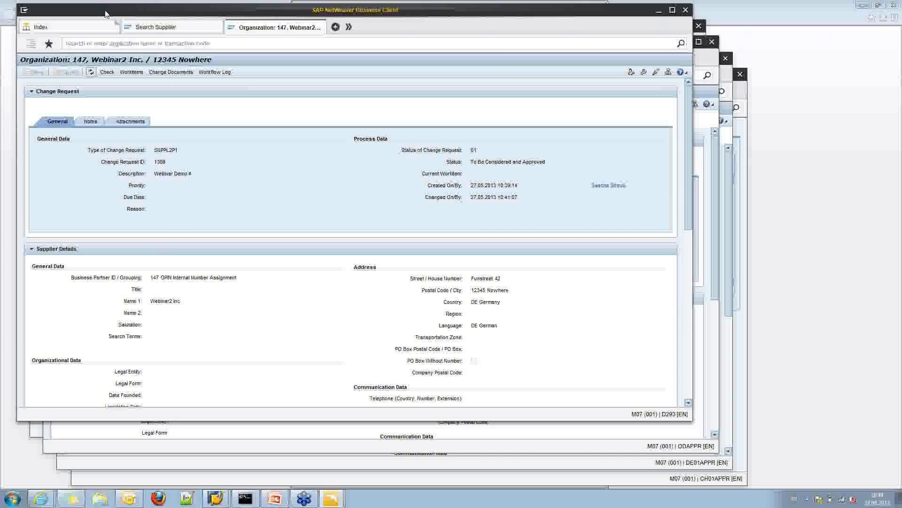
click(91, 73)
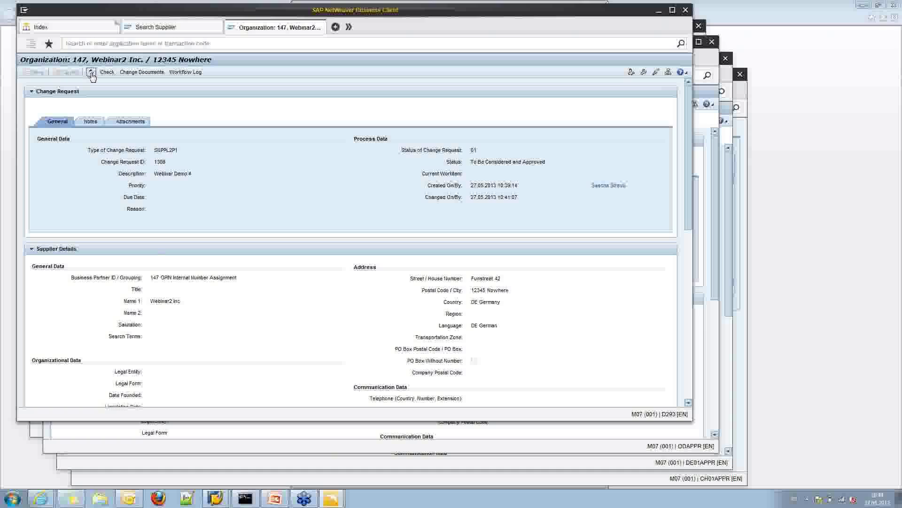
click(91, 73)
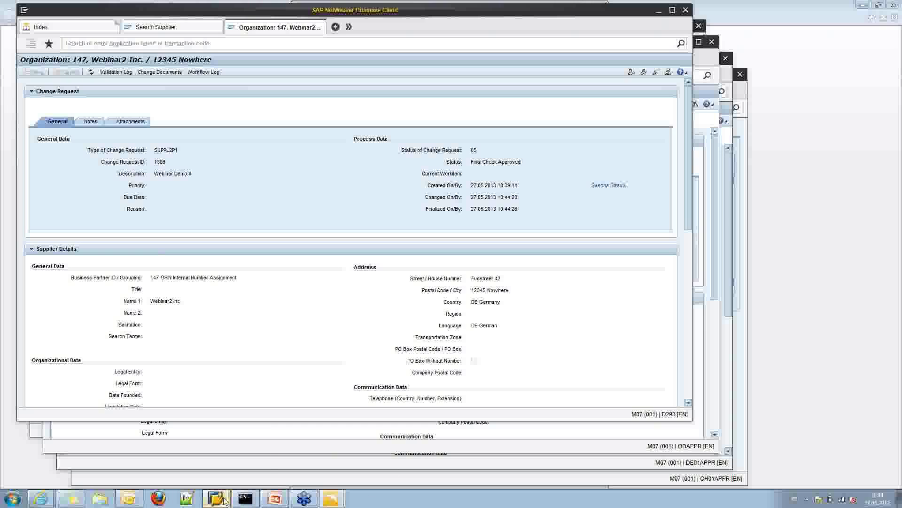
Step: Switch to the SAP Easy Access window and run the Work Items Per Task report for 27.05.2013
mouse_move(216, 499)
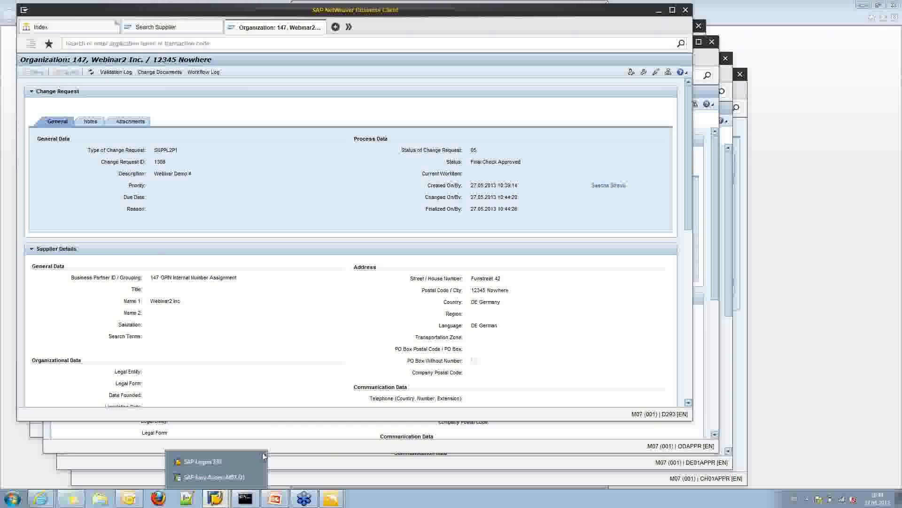
click(224, 476)
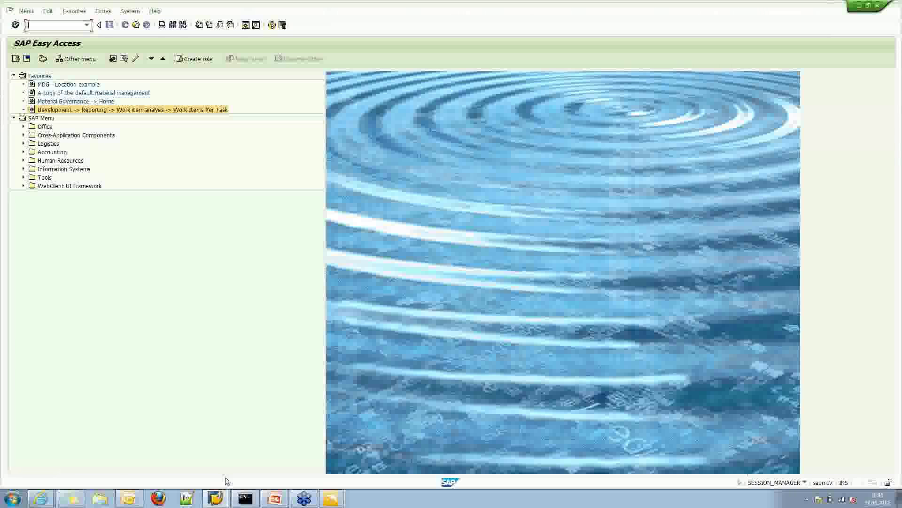
double_click(70, 110)
click(35, 89)
click(35, 180)
click(35, 190)
click(17, 59)
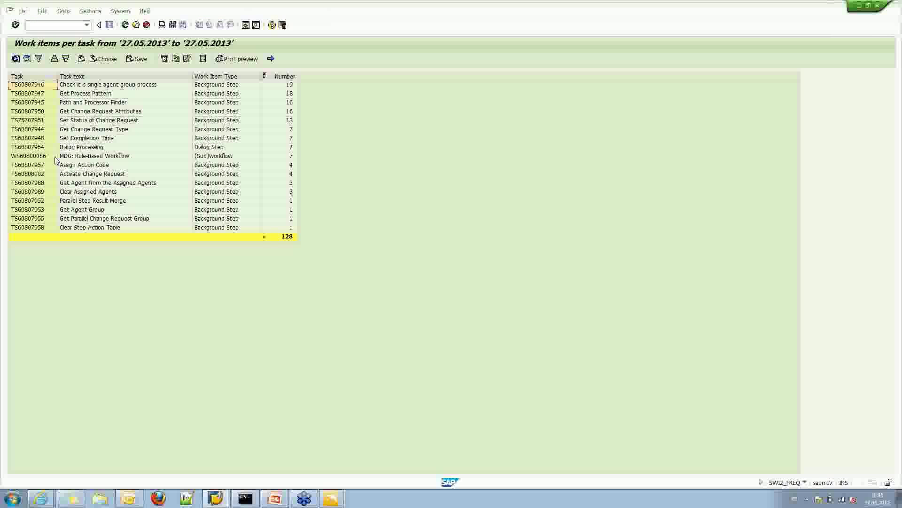
Step: List the MDG: Rule-Based Workflow items, view the workflow log of the one created at 10:36:50, and return to the list
click(141, 157)
double_click(134, 158)
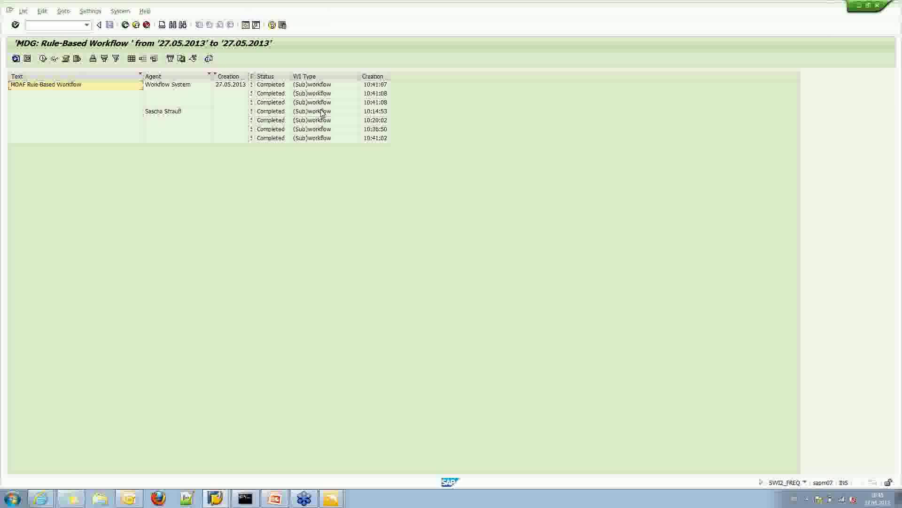
click(358, 132)
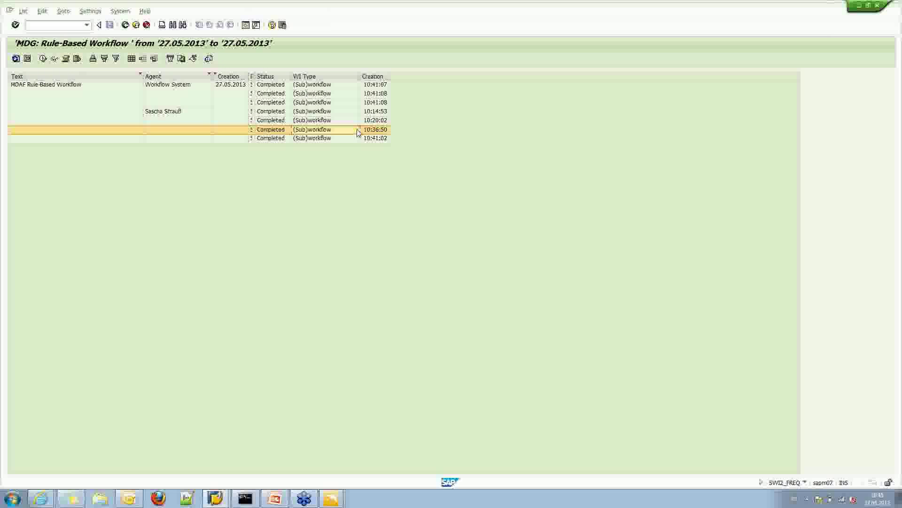
click(281, 132)
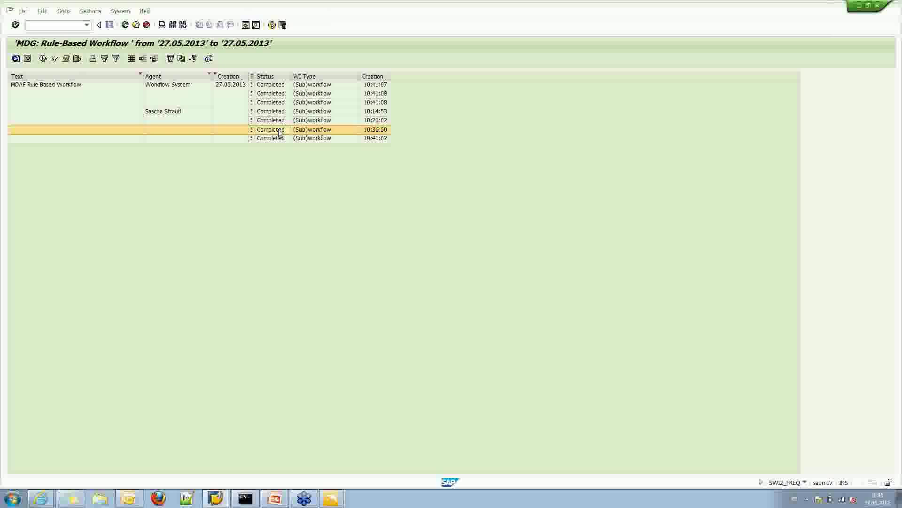
double_click(280, 132)
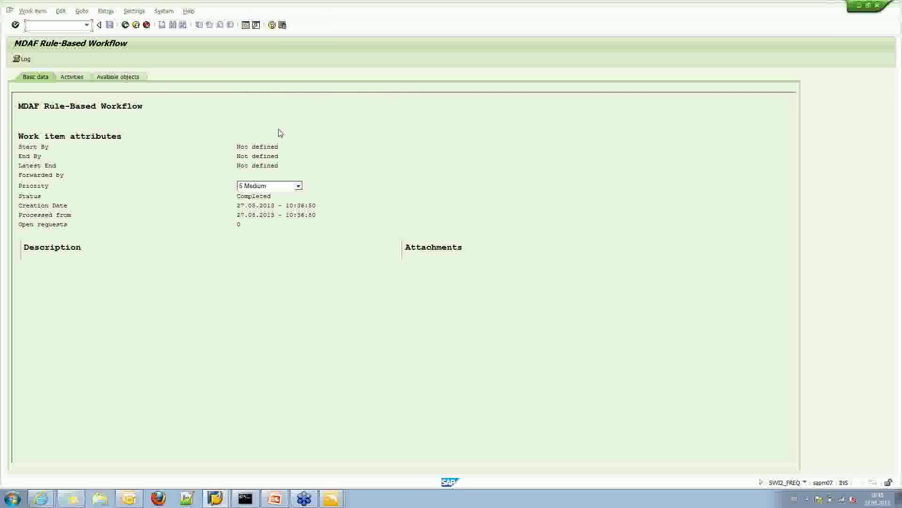
click(25, 59)
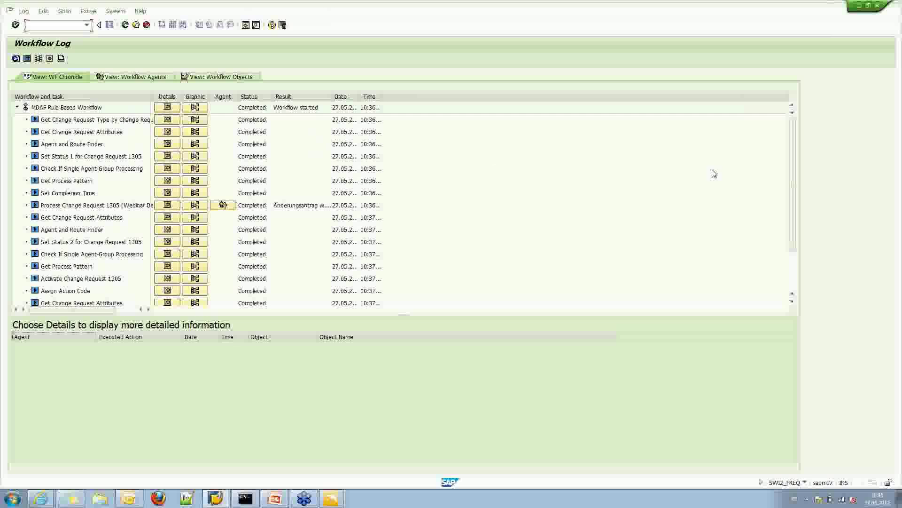
drag(791, 179, 793, 150)
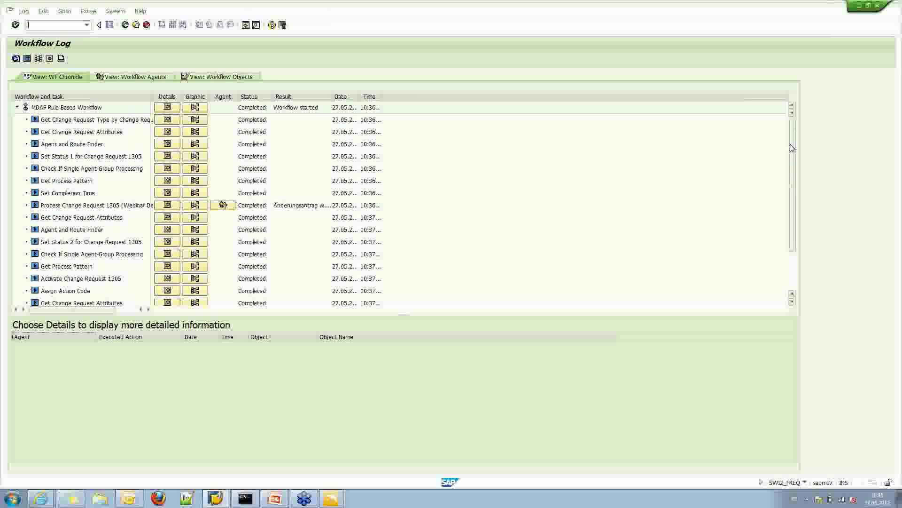
click(126, 25)
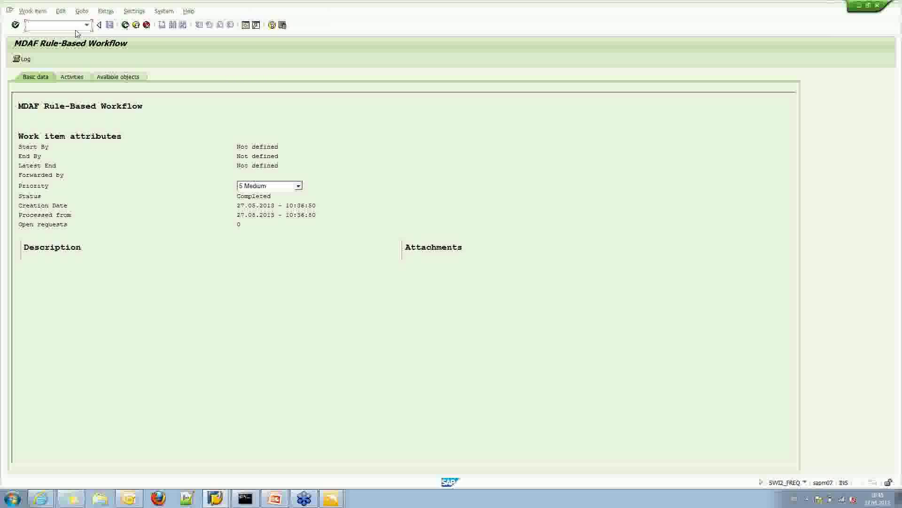
click(125, 25)
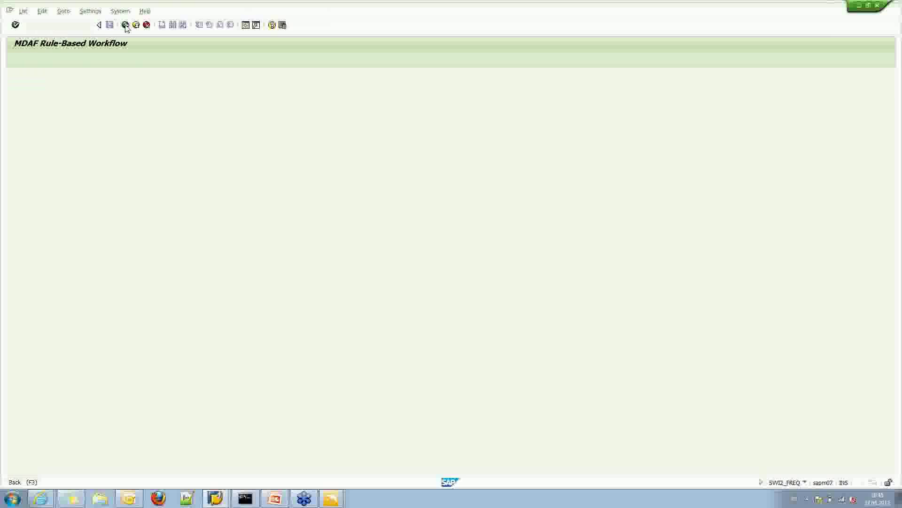
Step: Open the workflow log of the item created at 10:41:02 and collapse its three MDAF Rule-Based Workflow subworkflows
click(296, 139)
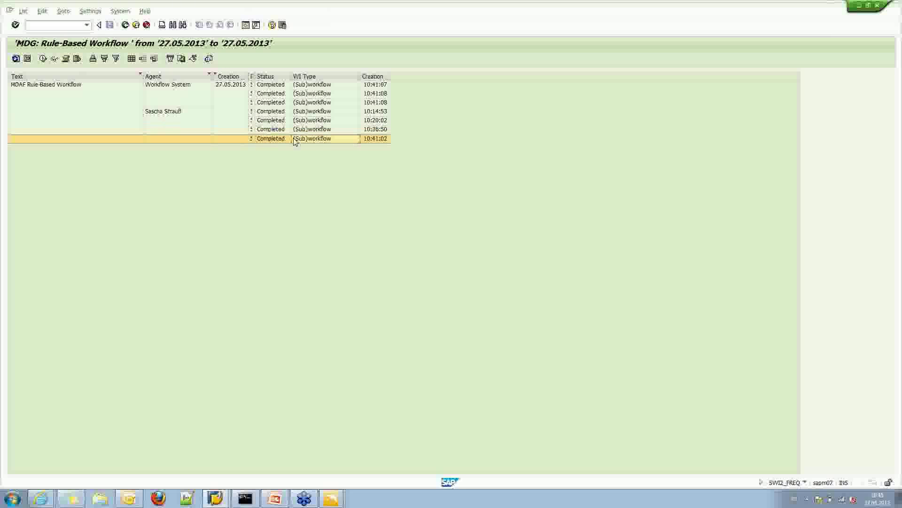
double_click(318, 139)
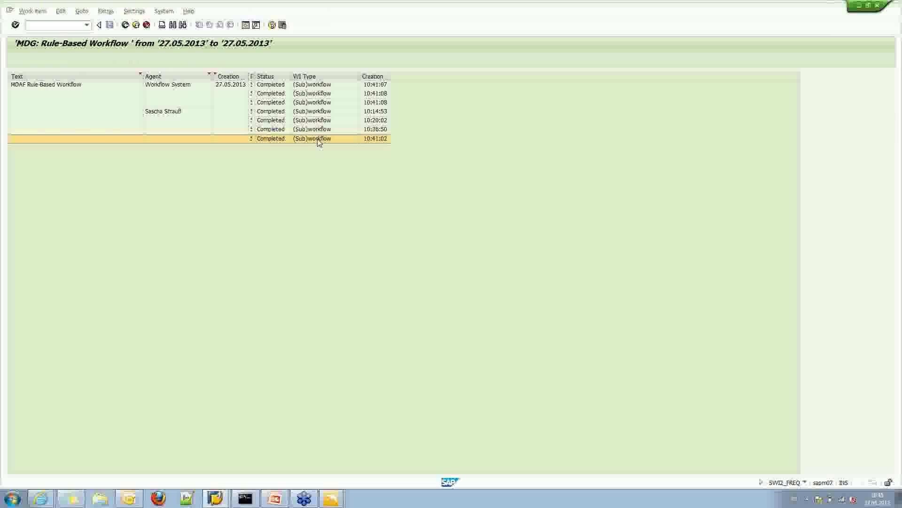
click(24, 60)
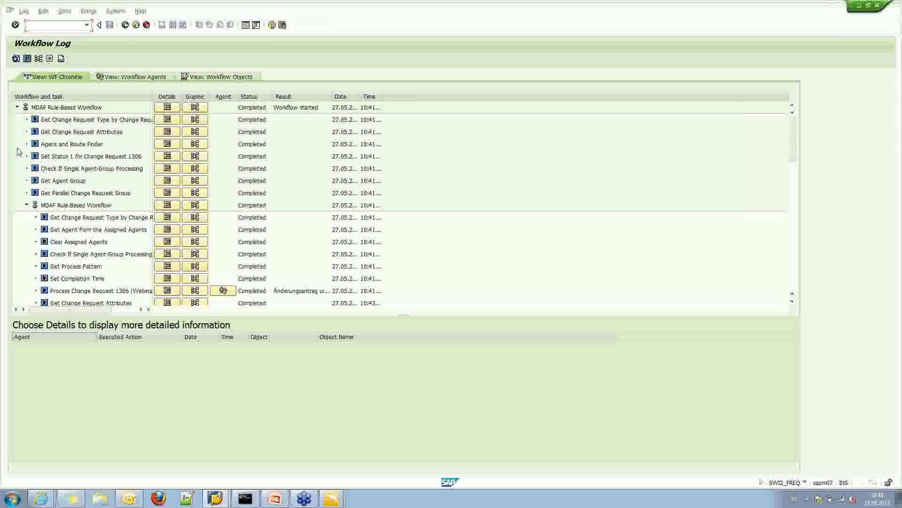
click(26, 205)
click(26, 217)
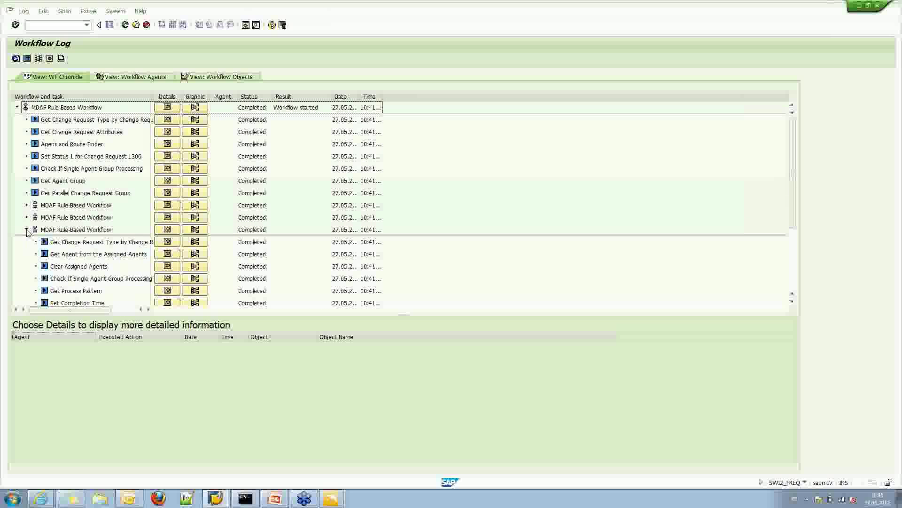
click(26, 229)
scroll(89, 141, down, 1)
scroll(87, 137, down, 5)
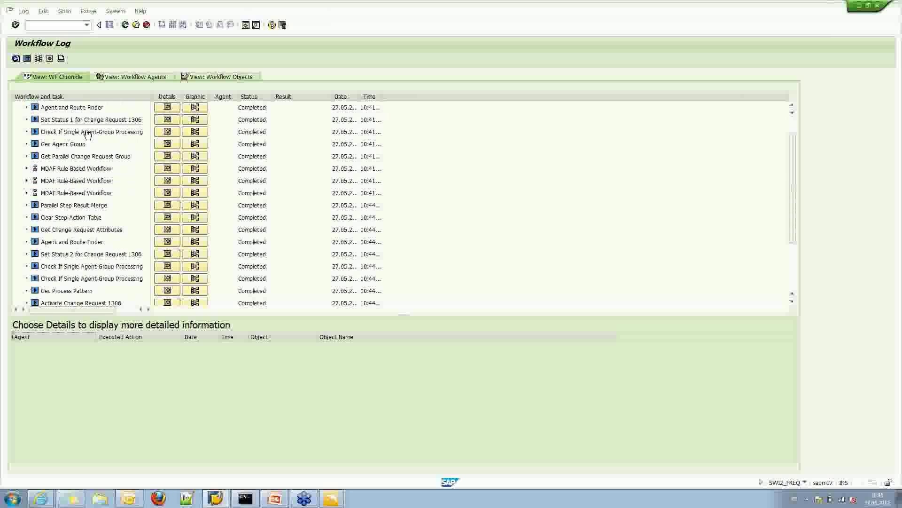
Step: Open the first MDAF Rule-Based Workflow subworkflow from the log and return to the log
scroll(88, 160, up, 3)
click(88, 171)
double_click(88, 171)
click(125, 24)
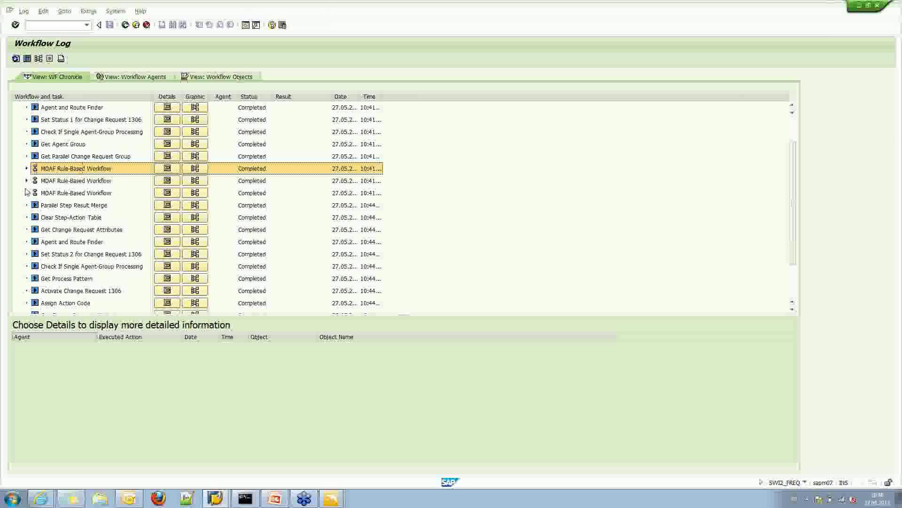
Step: Expand the three parallel subworkflows to examine their processing steps, then go back to the list of rule-based workflow items
click(26, 168)
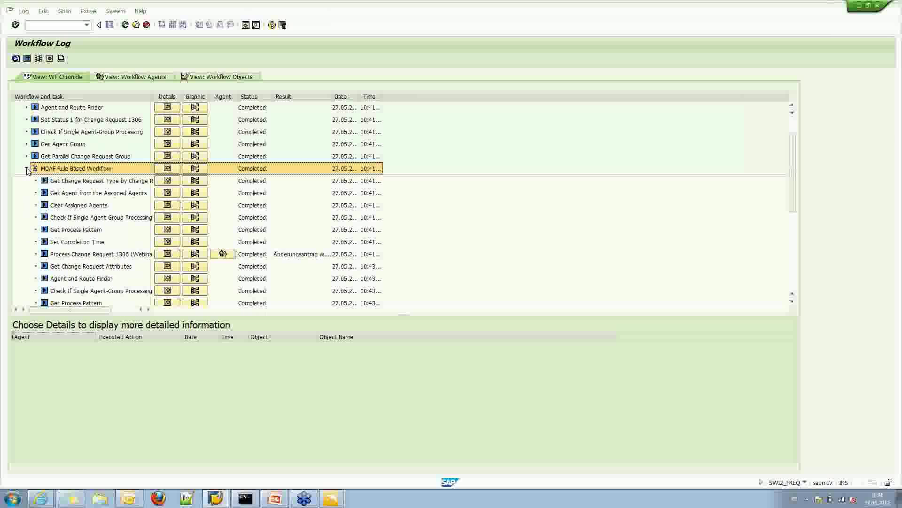
scroll(28, 171, down, 5)
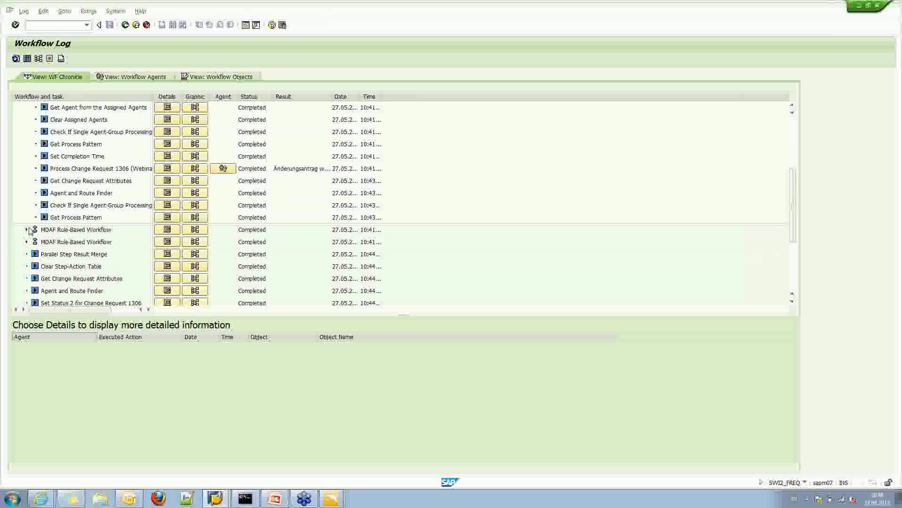
click(26, 229)
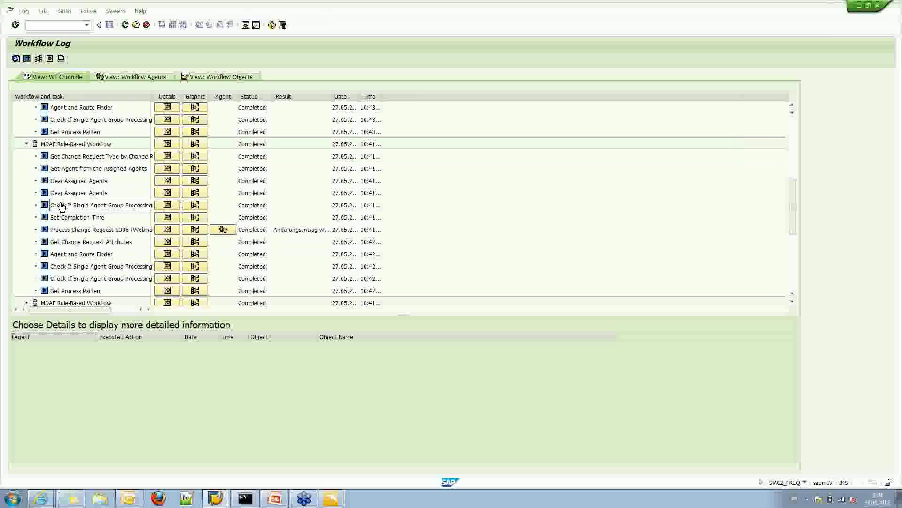
scroll(60, 207, down, 2)
click(27, 229)
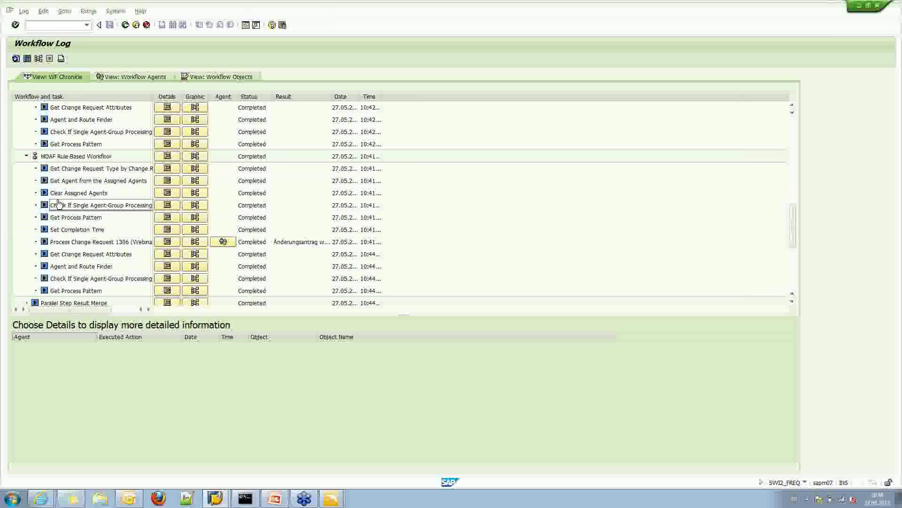
scroll(121, 241, up, 1)
scroll(120, 241, up, 10)
scroll(121, 240, up, 8)
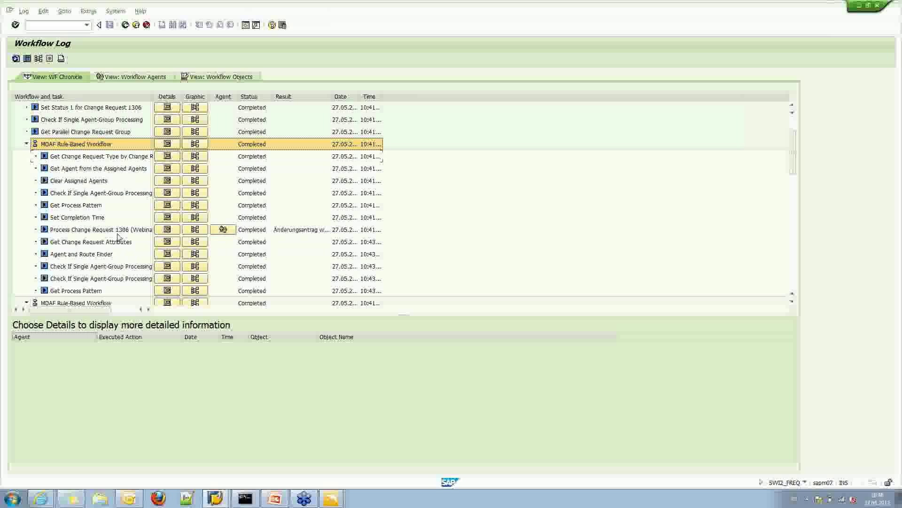
scroll(118, 237, down, 10)
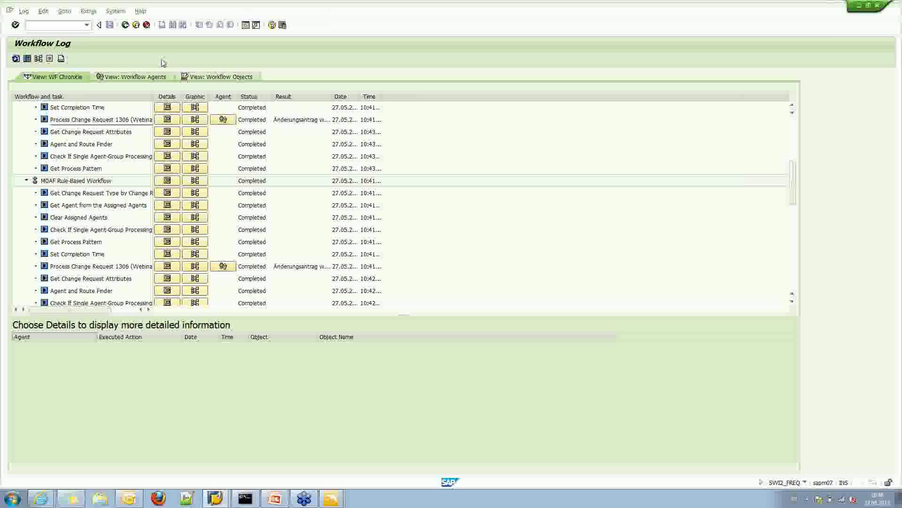
click(135, 24)
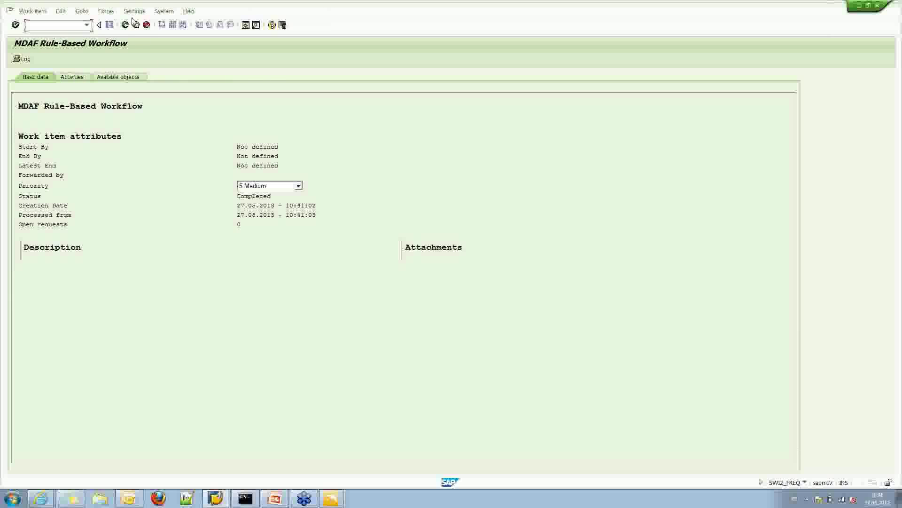
click(135, 25)
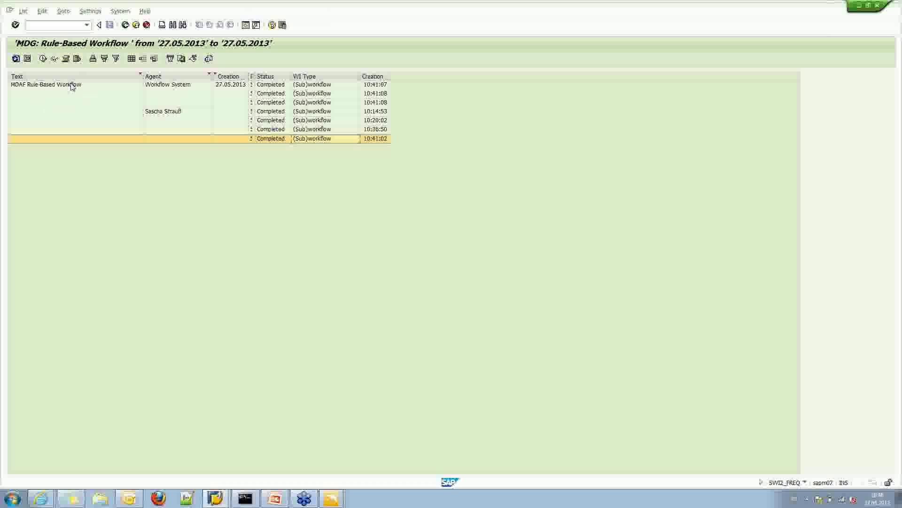
Step: Go through the three Workflow System items created at 10:41:07 and 10:41:08, then return to the work items per task overview
click(267, 85)
click(268, 93)
click(269, 103)
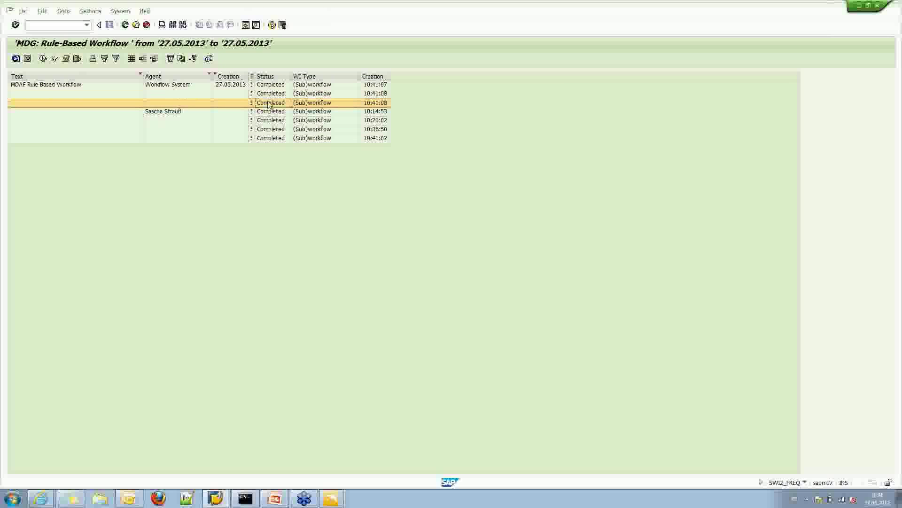
click(271, 87)
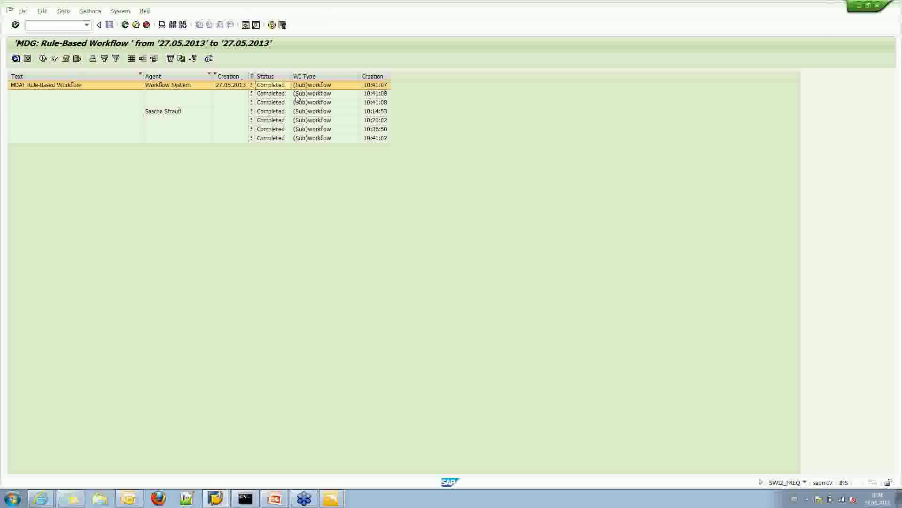
click(271, 93)
click(269, 103)
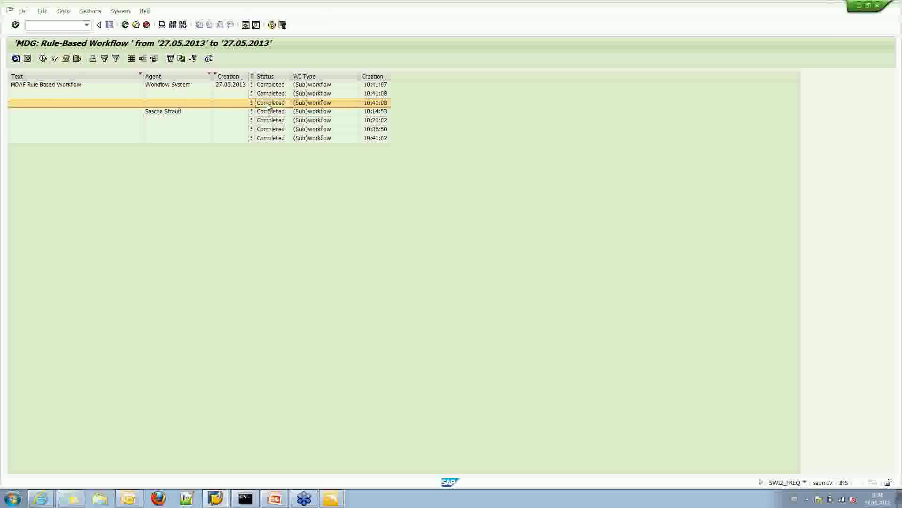
click(125, 25)
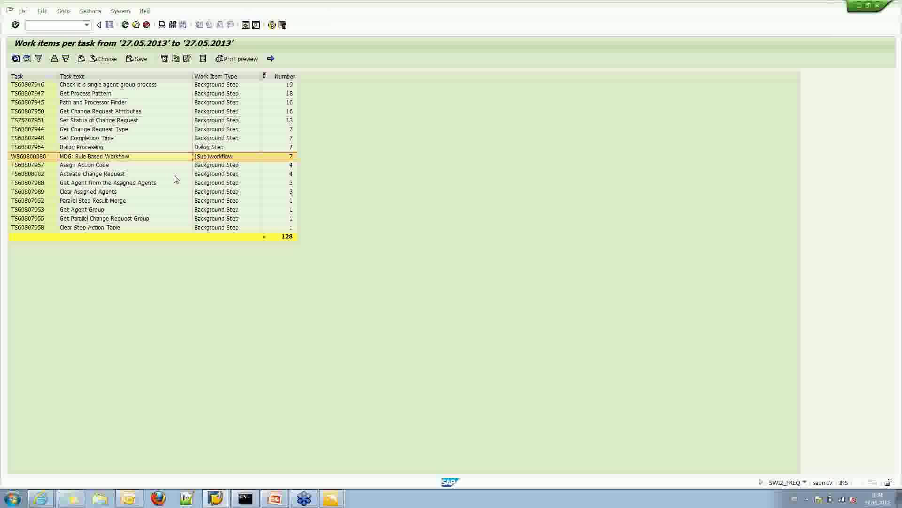
Step: Switch to the PowerPoint presentation and start the slide show from the current "Demo am System" slide
click(282, 501)
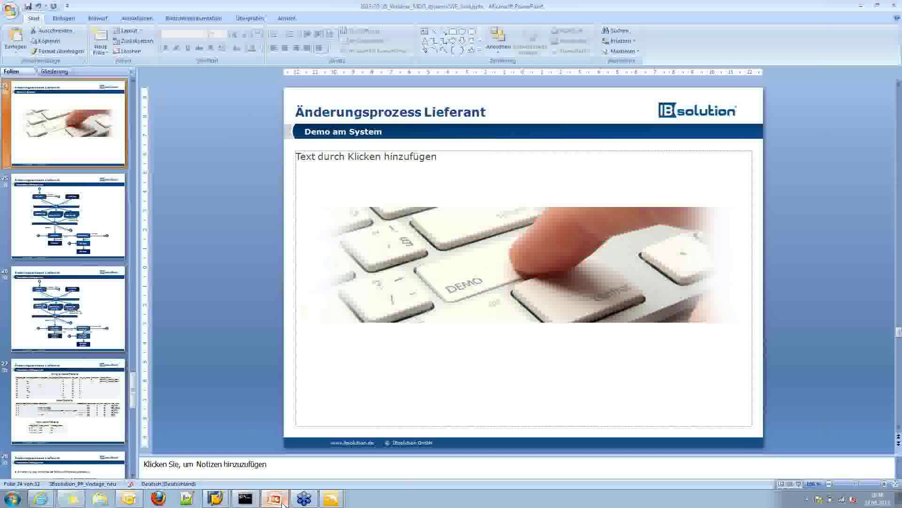
key(shift+F5)
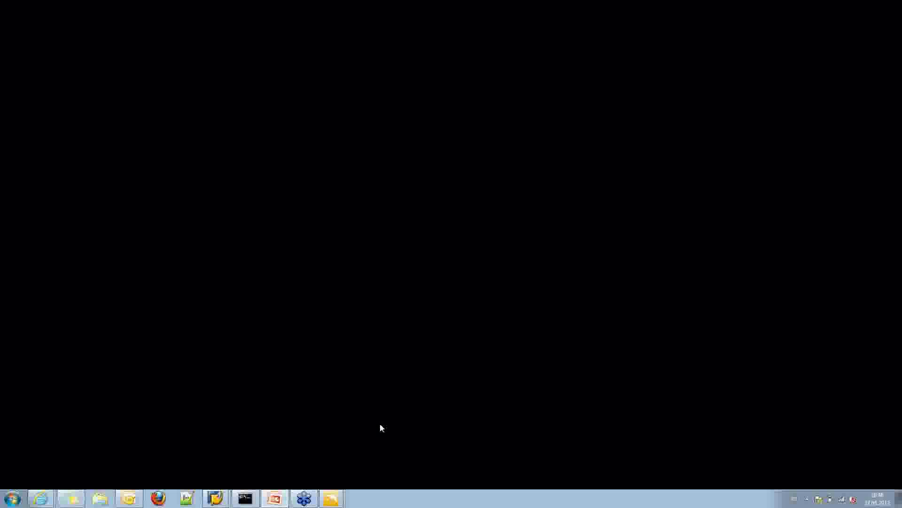